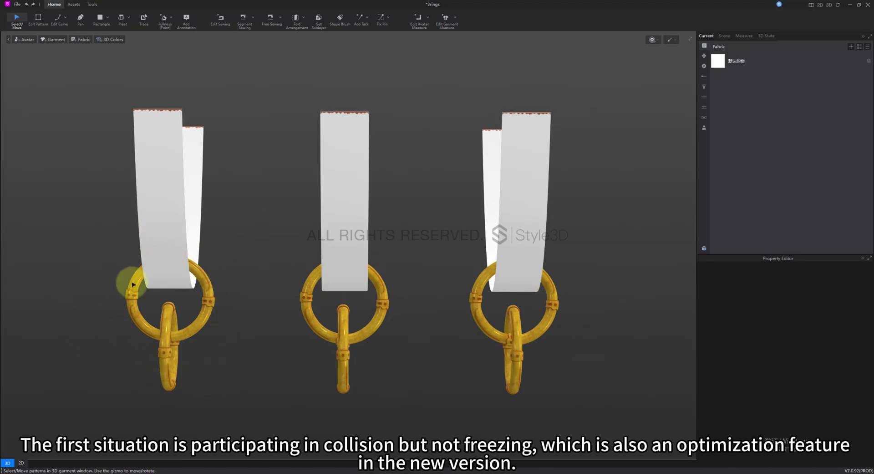
- Check the Collision and Freeze settings of the upper ring on each of the three straps
click(194, 325)
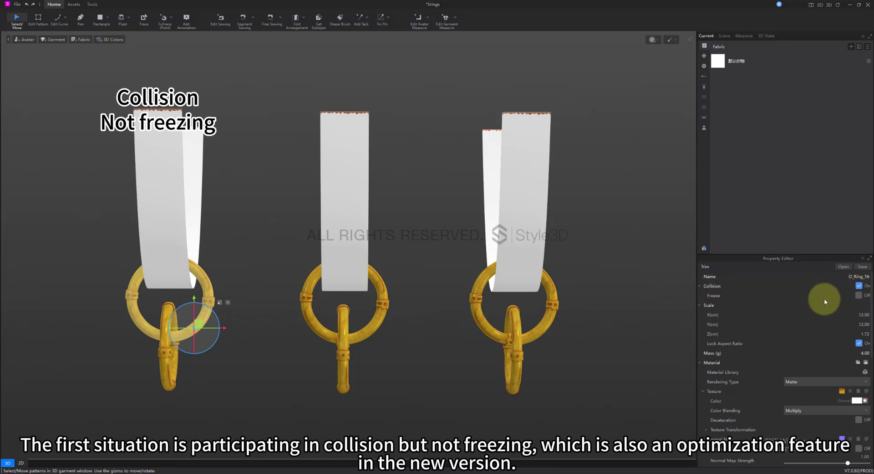
click(371, 322)
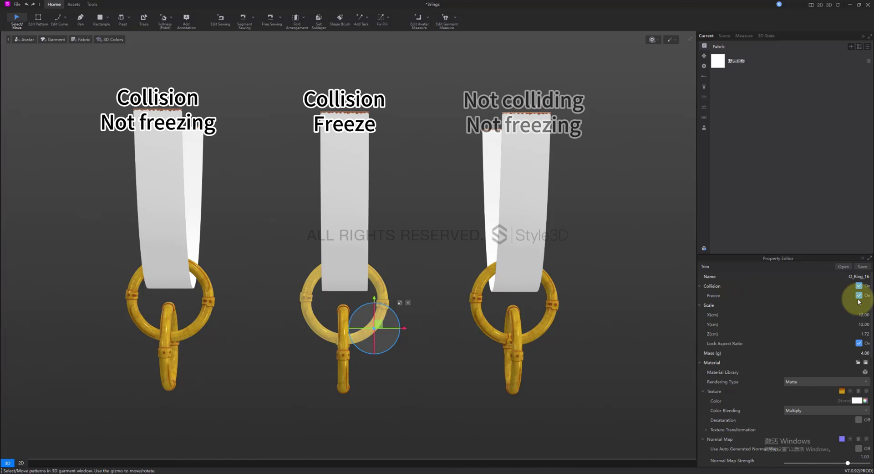
click(553, 303)
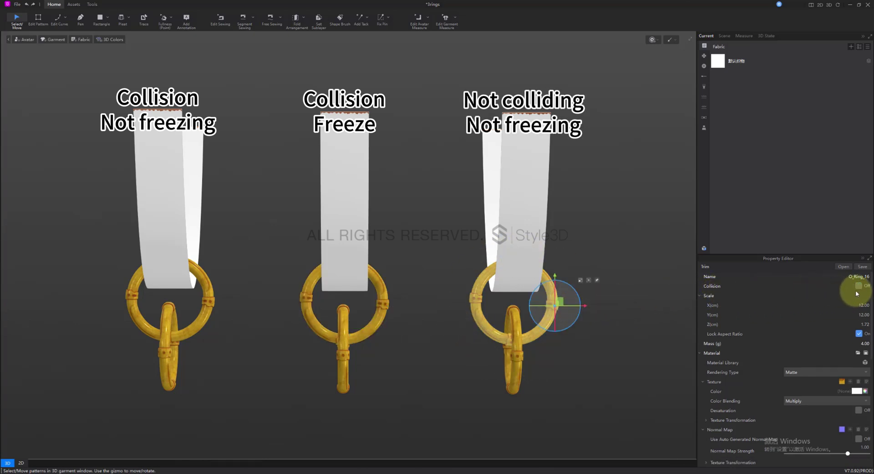
click(642, 334)
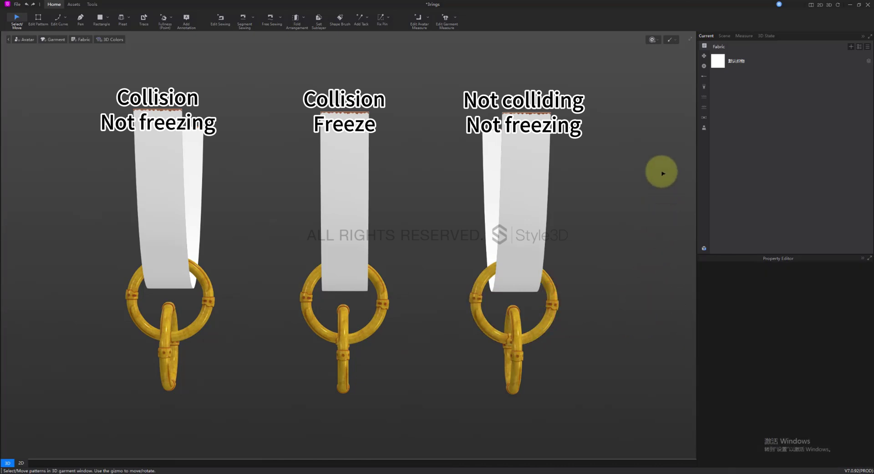
- Run the simulation and tug the first strap and its upper ring to test the colliding, unfrozen trim
key(space)
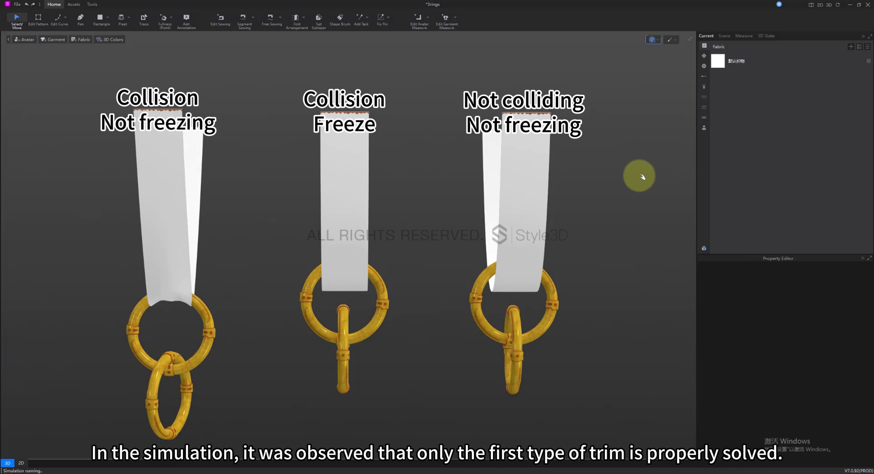
mouse_move(171, 273)
mouse_down()
mouse_move(169, 233)
mouse_move(176, 281)
mouse_up()
drag(205, 311, 207, 327)
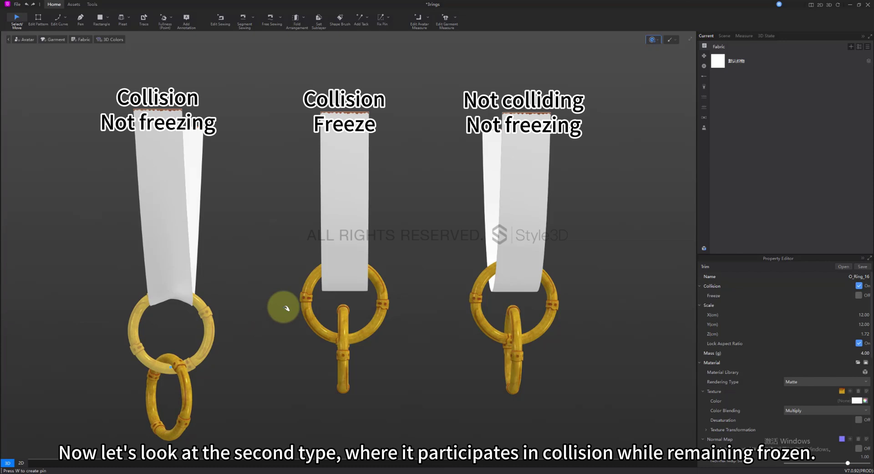
- Inspect the second strap's frozen upper ring from an angle and tug it while the simulation runs
click(304, 304)
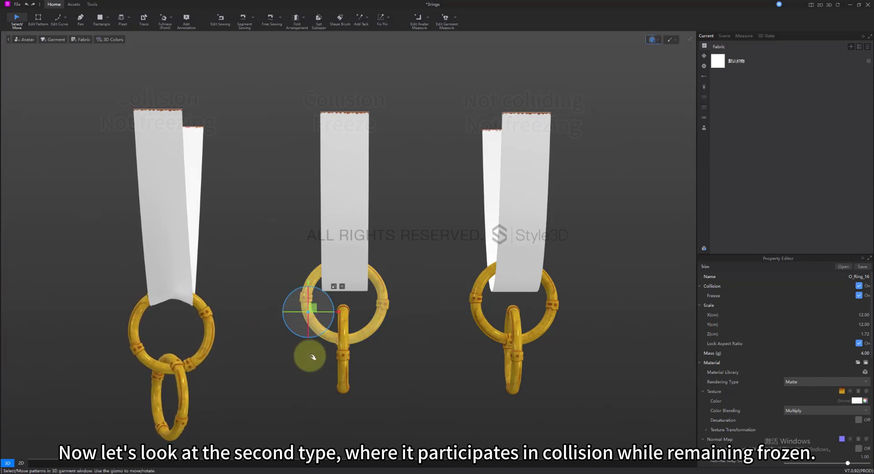
right_drag(313, 357, 341, 360)
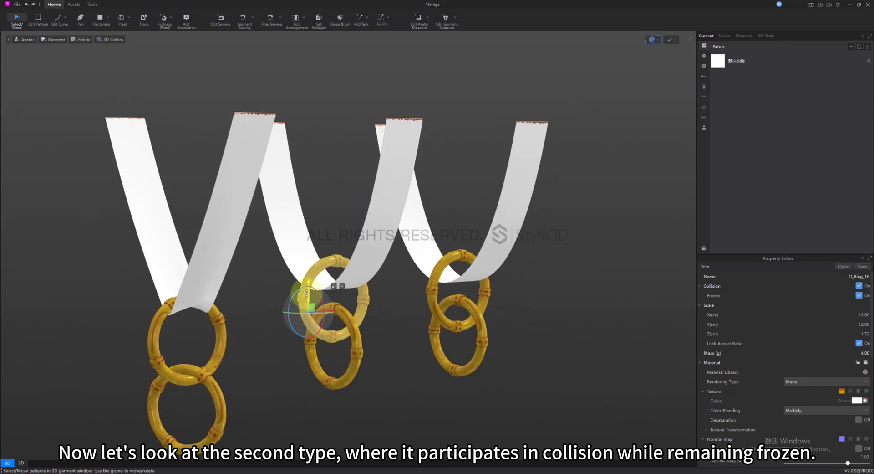
mouse_move(307, 292)
mouse_down()
mouse_move(306, 328)
mouse_move(315, 287)
mouse_move(305, 331)
mouse_move(305, 295)
mouse_up()
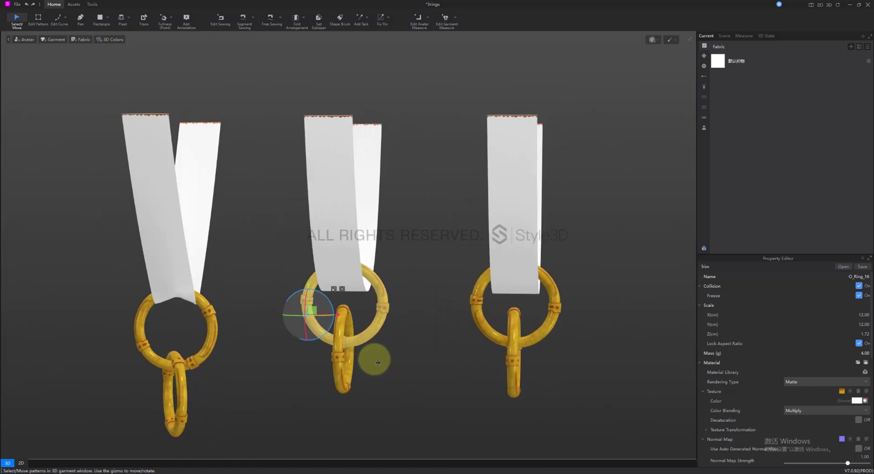
- Test the third strap's non-colliding ring by pulling the strap during simulation, and return to the front view
click(481, 323)
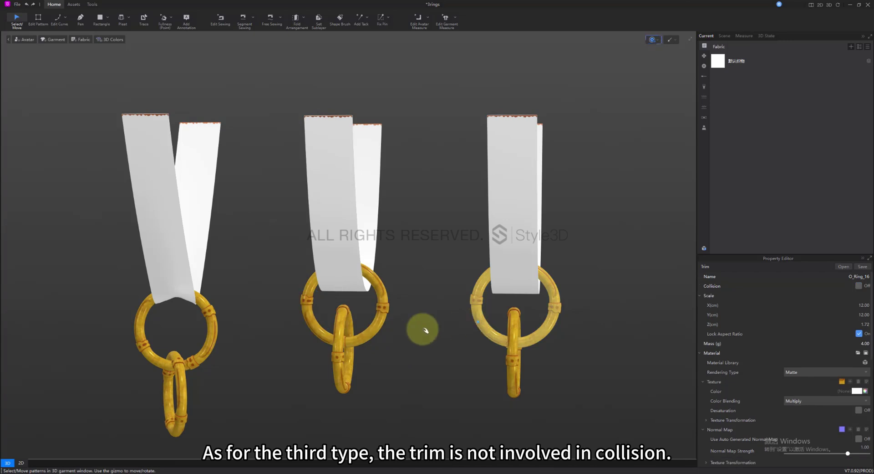
mouse_move(509, 289)
mouse_down()
mouse_move(503, 195)
mouse_move(509, 358)
mouse_move(504, 232)
mouse_move(509, 293)
mouse_up()
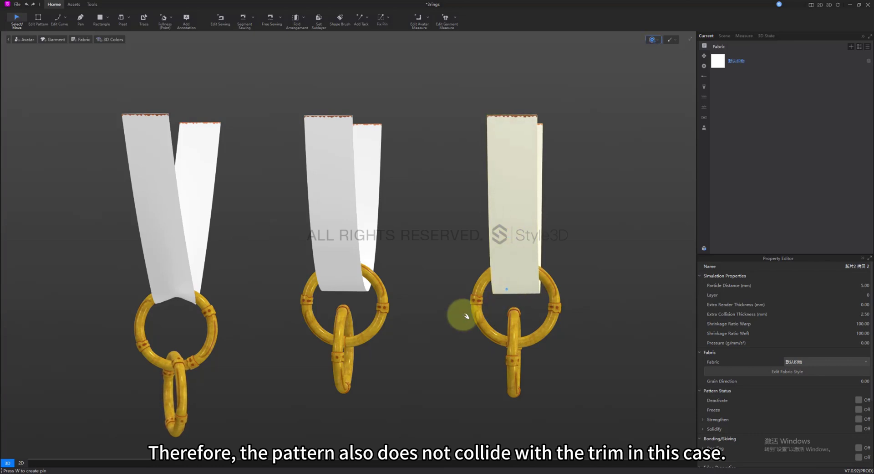
key(2)
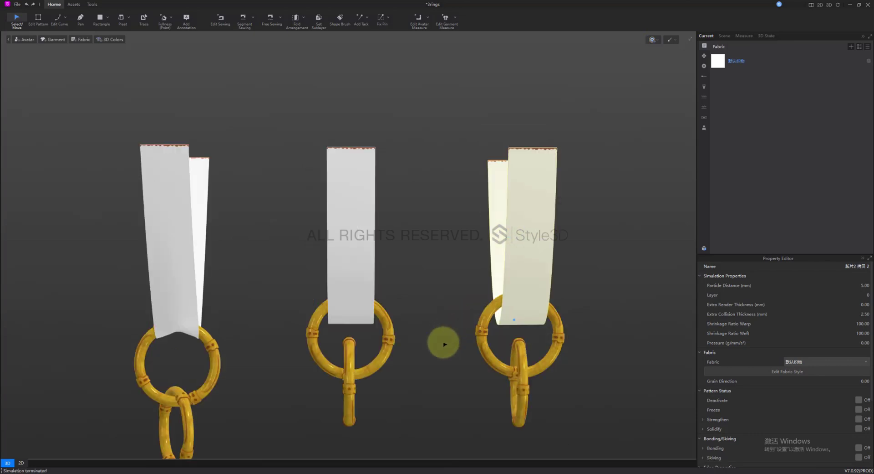
middle_drag(445, 344, 470, 307)
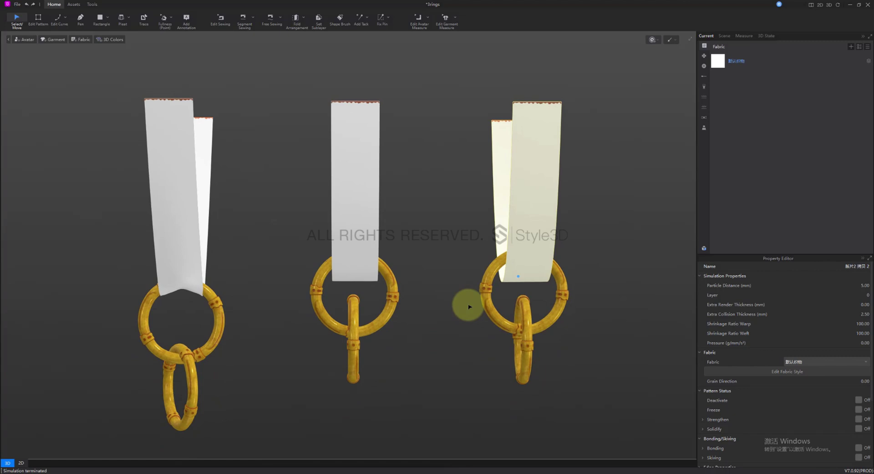
- Compare the collision settings and gizmo options of the three upper rings to see which one offers Snap to
click(493, 269)
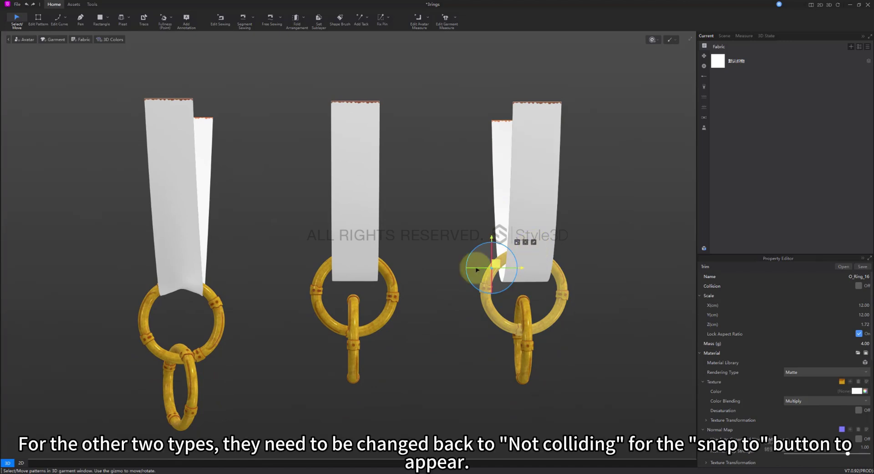
click(392, 288)
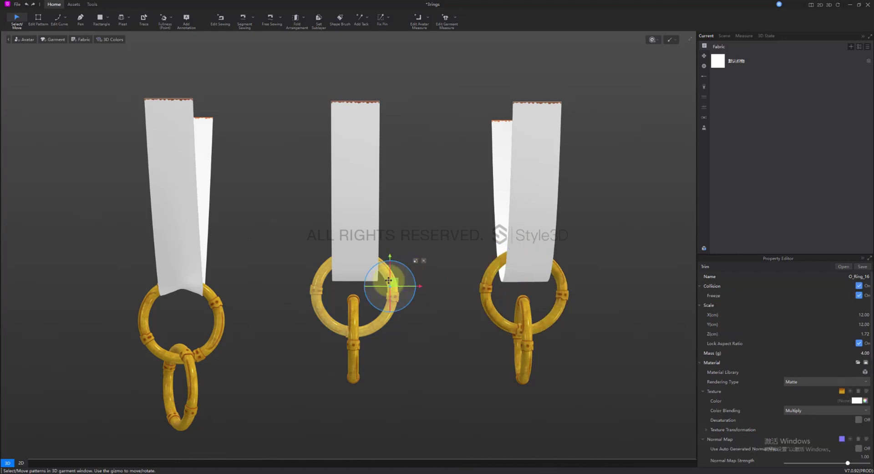
click(220, 306)
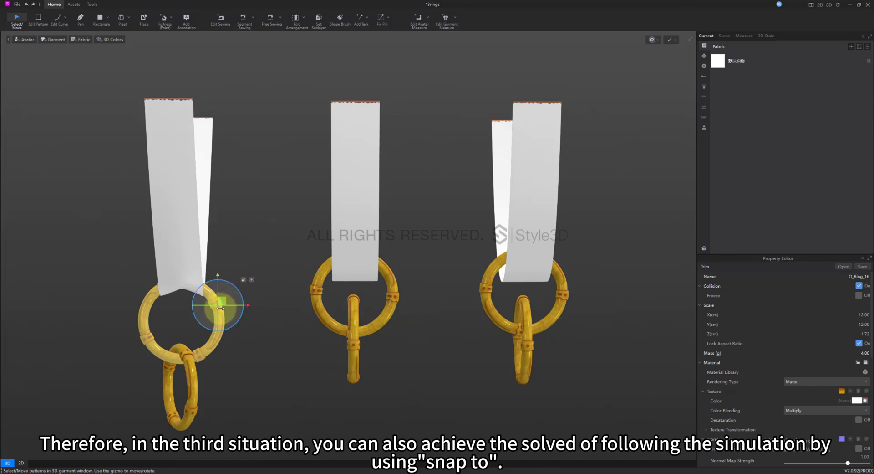
click(563, 295)
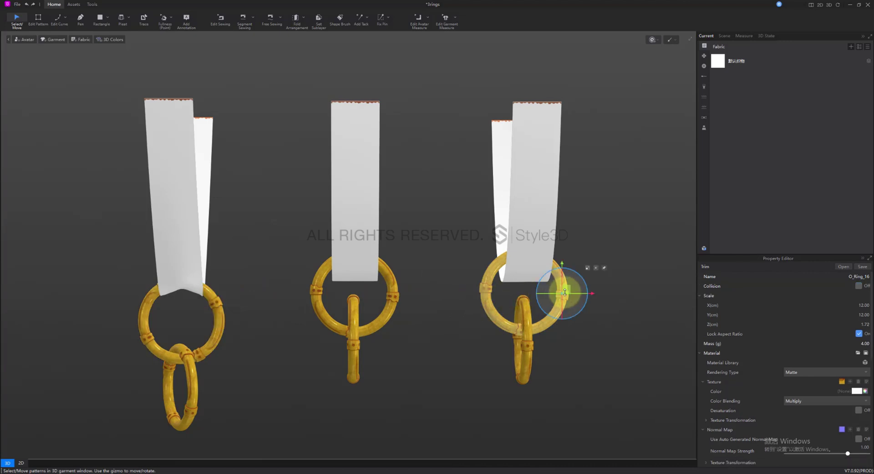
- Snap a point on the third strap's upper ring to the bottom of the strap and rotate the ring upright
right_drag(607, 302, 639, 304)
click(535, 262)
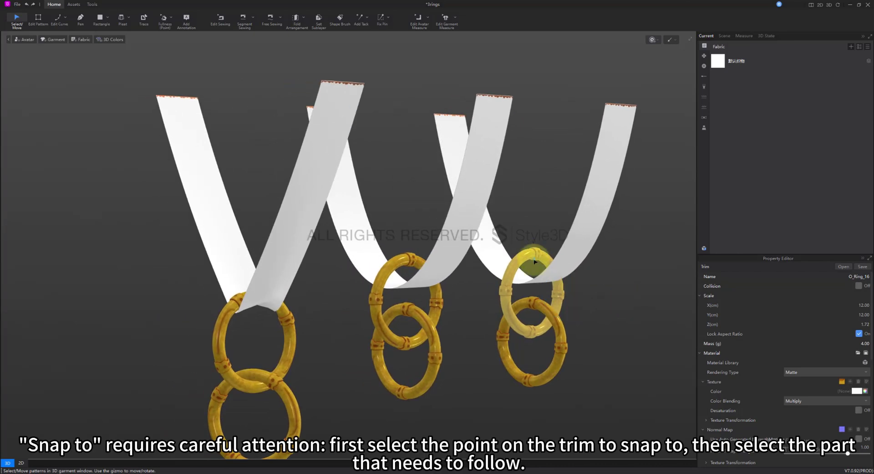
click(577, 235)
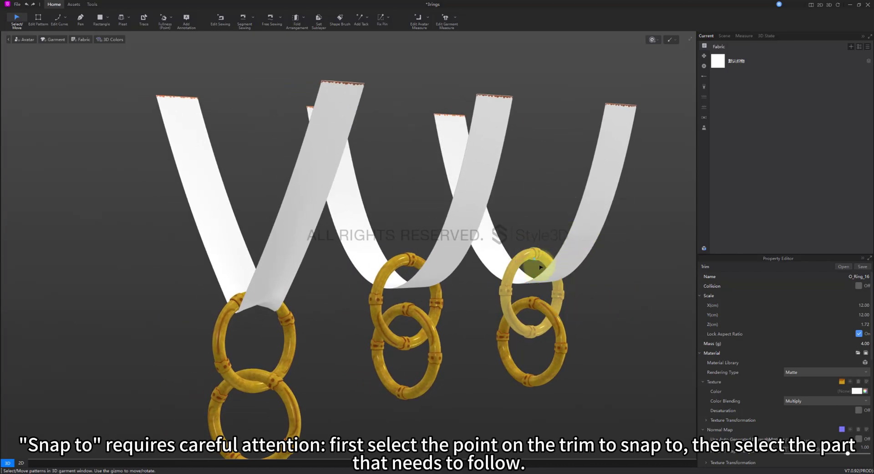
mouse_move(528, 284)
right_down()
mouse_move(530, 294)
mouse_move(531, 284)
right_up()
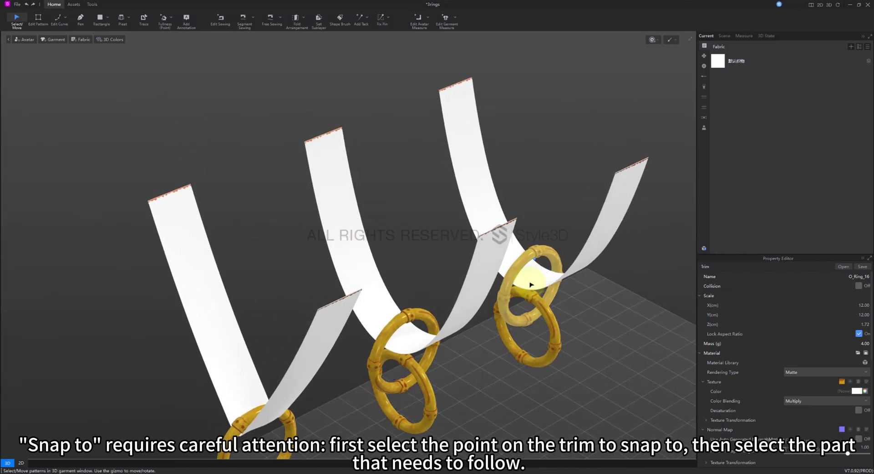
click(536, 280)
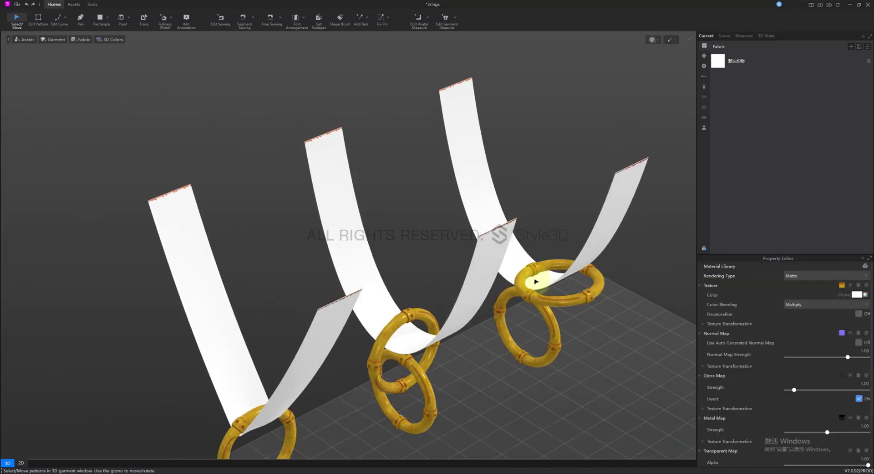
drag(551, 285, 542, 293)
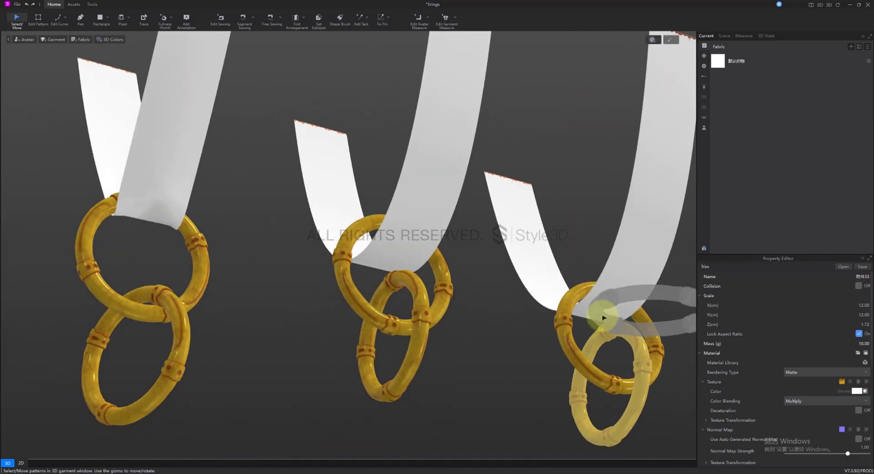
- Snap the third strap's lower ring to the strap, and move and rotate it to hang through the upper ring
click(599, 312)
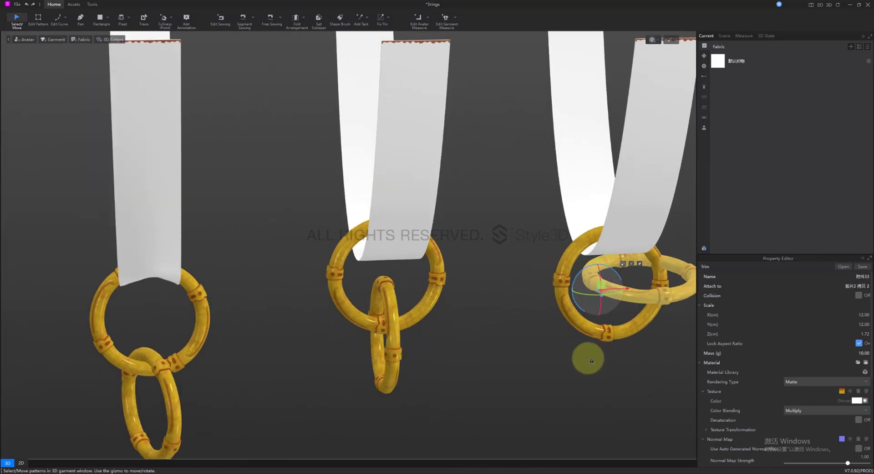
drag(597, 291, 605, 273)
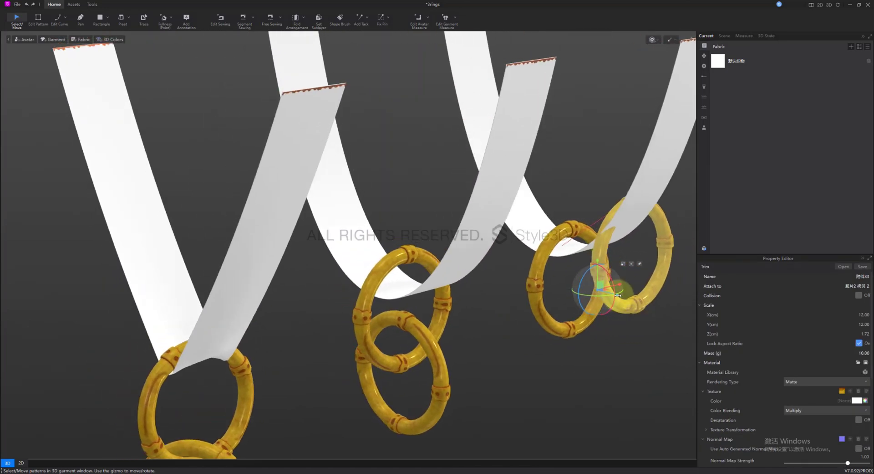
drag(618, 295, 492, 373)
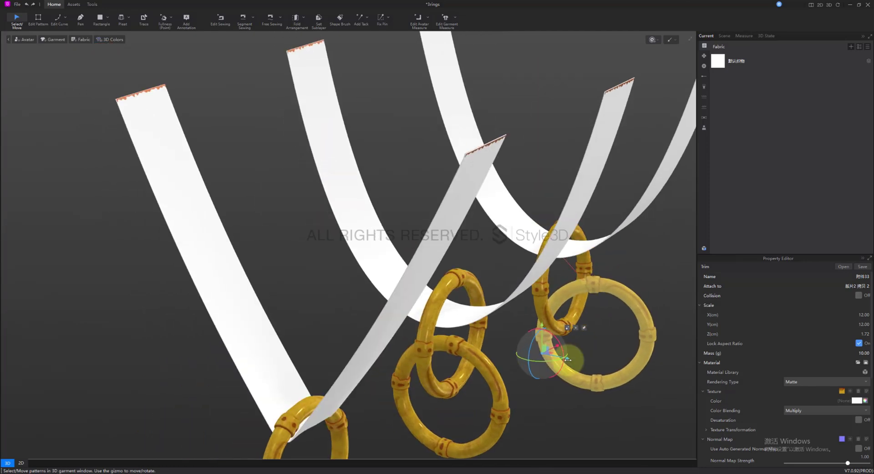
mouse_move(553, 357)
mouse_down()
mouse_move(538, 346)
mouse_move(538, 360)
mouse_up()
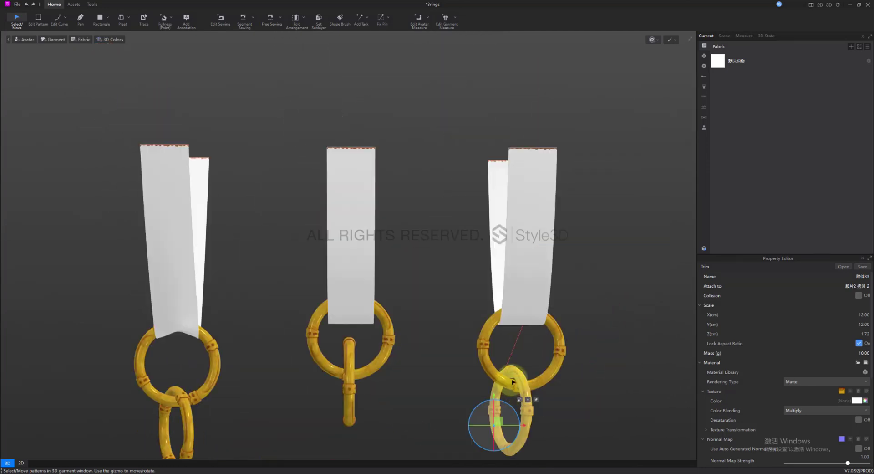
drag(506, 378, 543, 368)
click(589, 357)
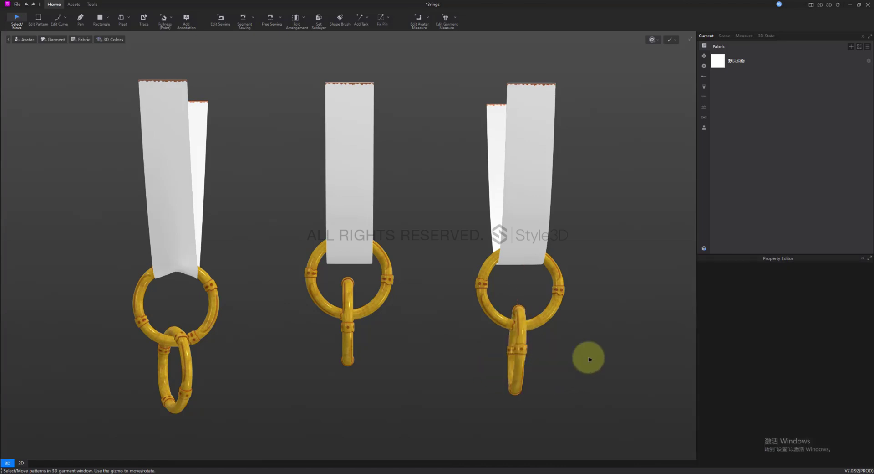
- Simulate the snapped rings and raise the third strap's lower ring so it interlocks with the upper one
key(space)
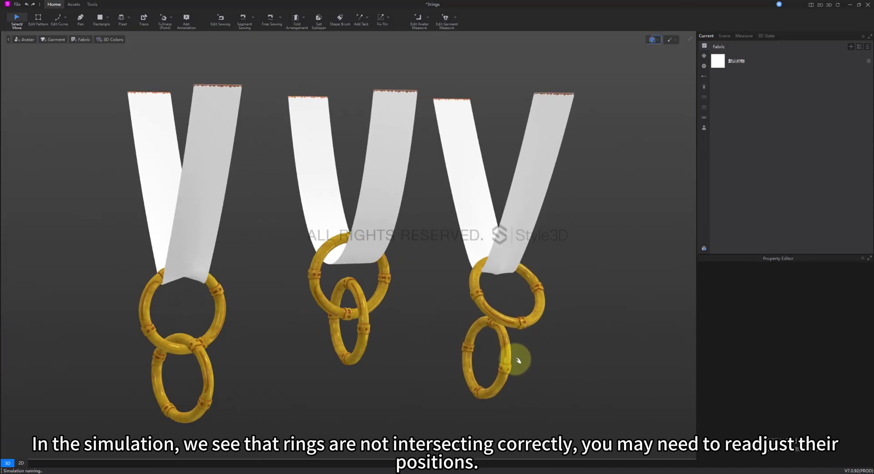
click(510, 359)
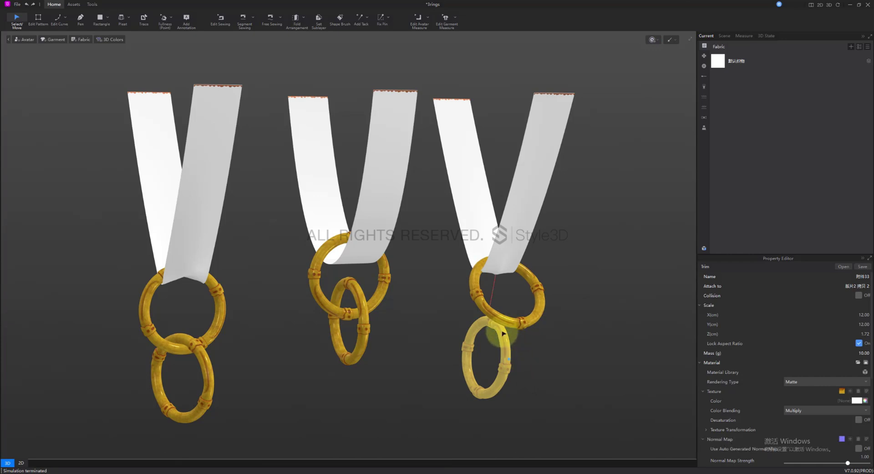
drag(501, 301, 512, 284)
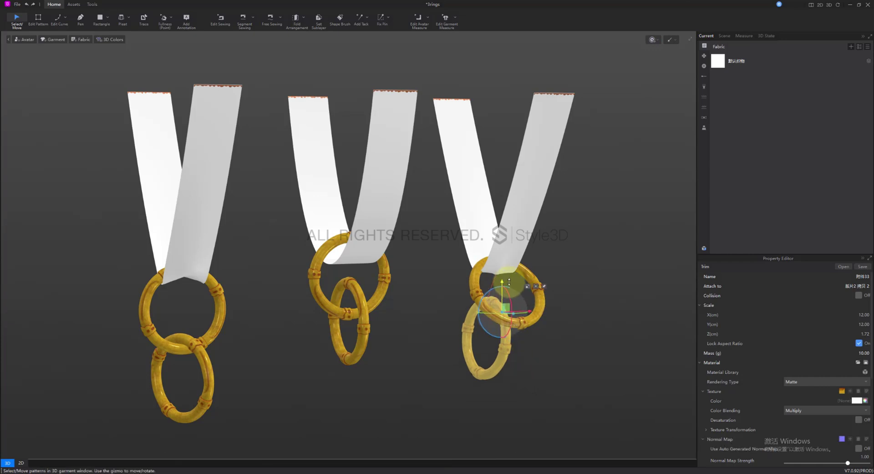
right_drag(514, 285, 568, 348)
drag(531, 319, 559, 334)
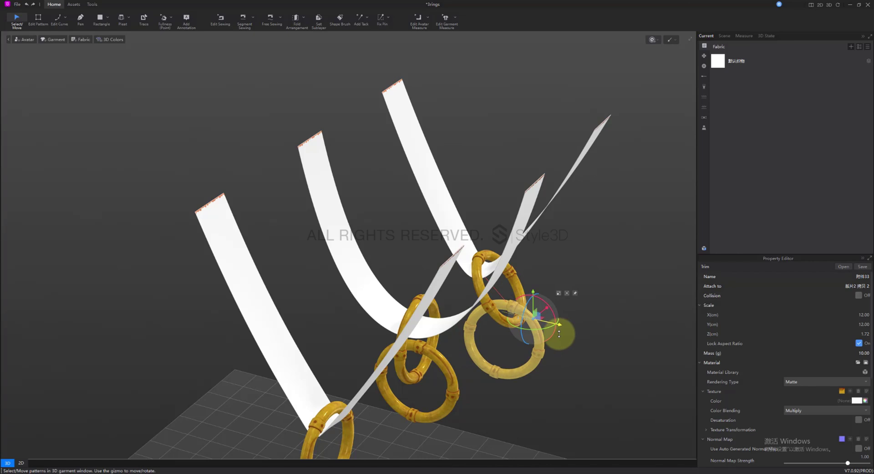
- Rerun the simulation and pull the third strap to test how the snapped rings follow it
key(space)
click(577, 324)
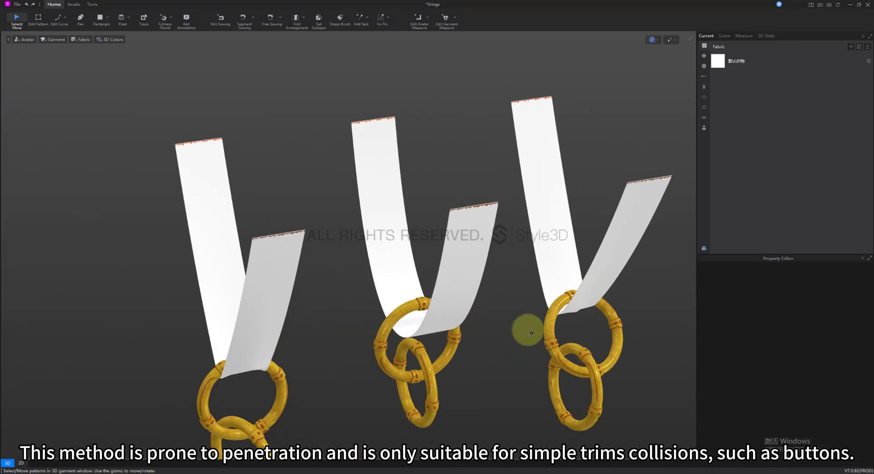
click(575, 314)
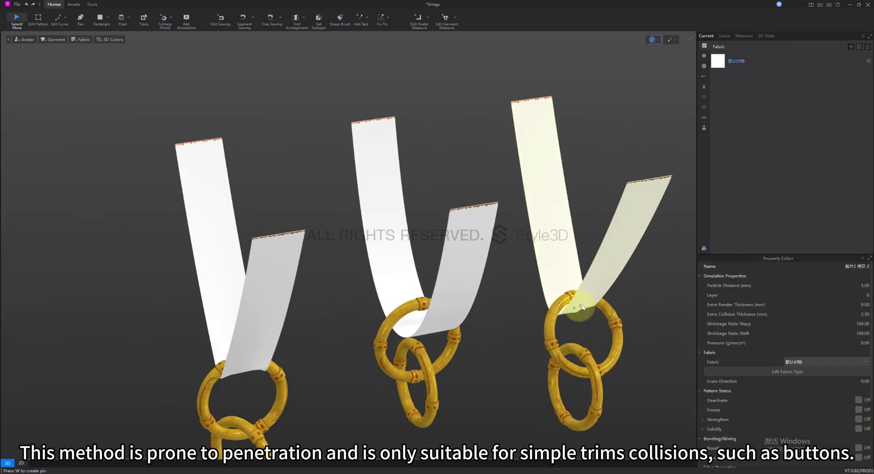
right_drag(572, 350, 537, 388)
middle_drag(540, 386, 530, 345)
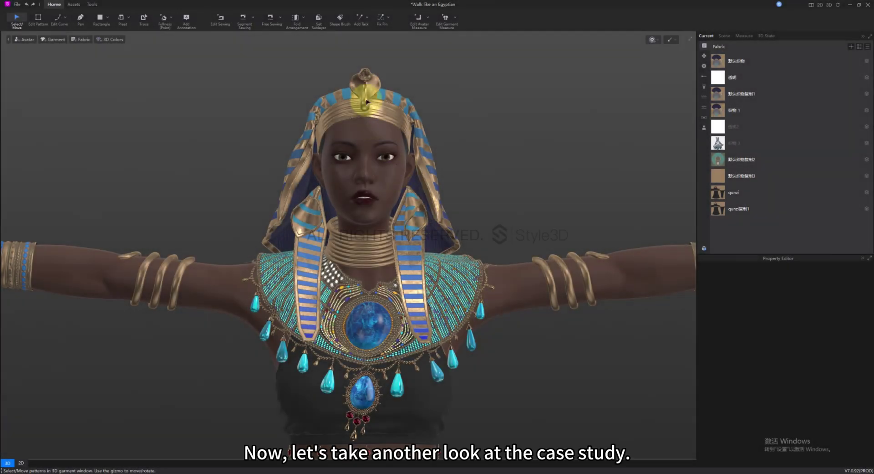
- Check the collision setting and fabric attachment of the snake trim on the headdress in the Walk like an Egyptian project
click(367, 101)
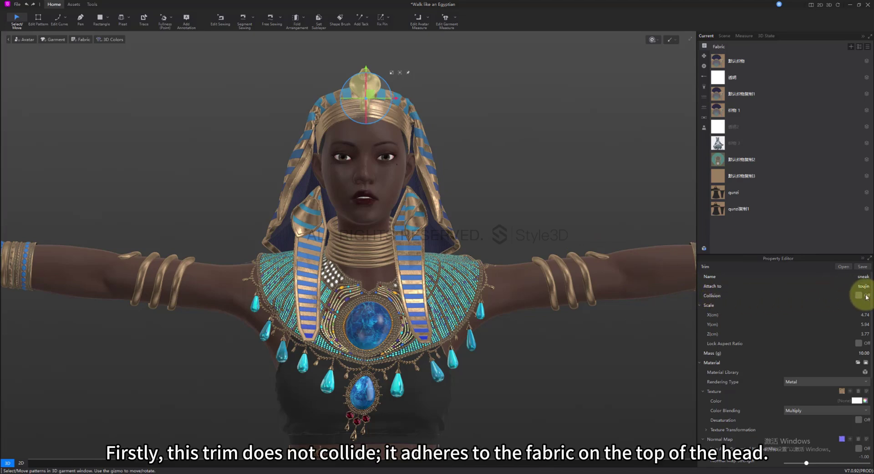
- Play the animation in the Animation Editor and examine how the snake trim follows the headdress fabric from different angles
right_drag(482, 203, 527, 211)
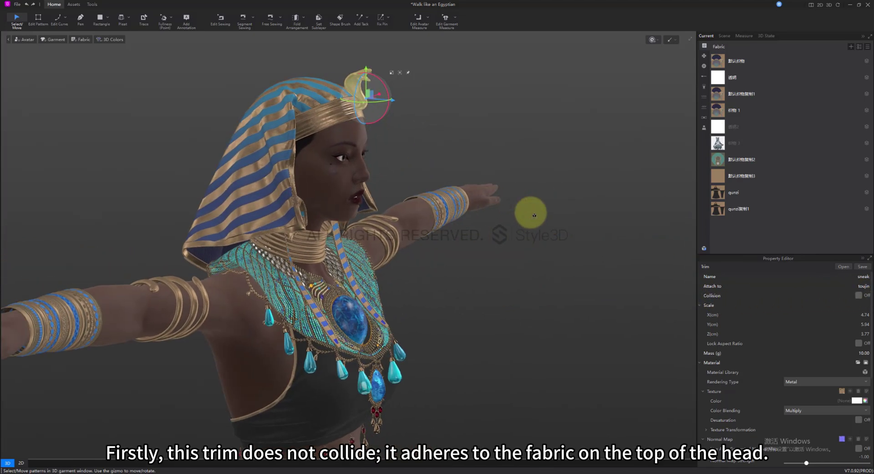
click(91, 5)
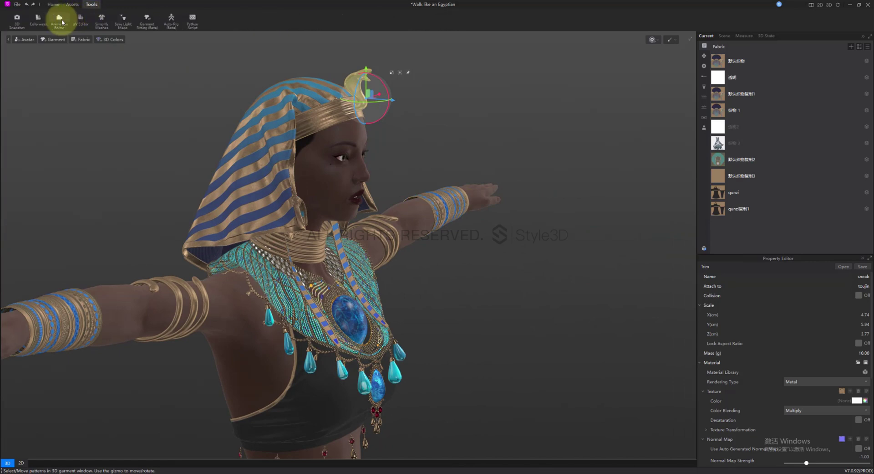
click(60, 20)
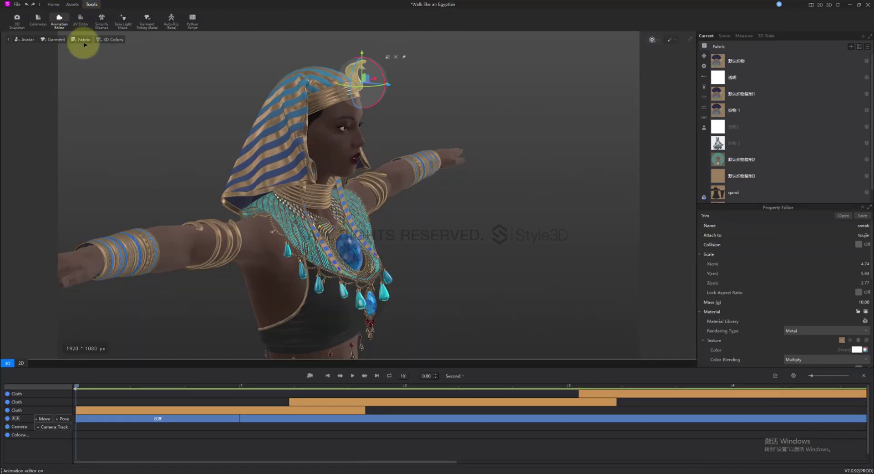
click(353, 376)
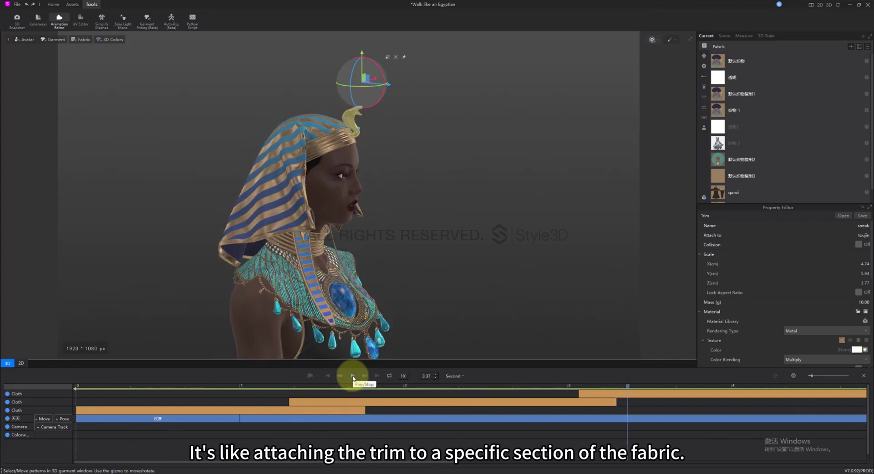
click(352, 376)
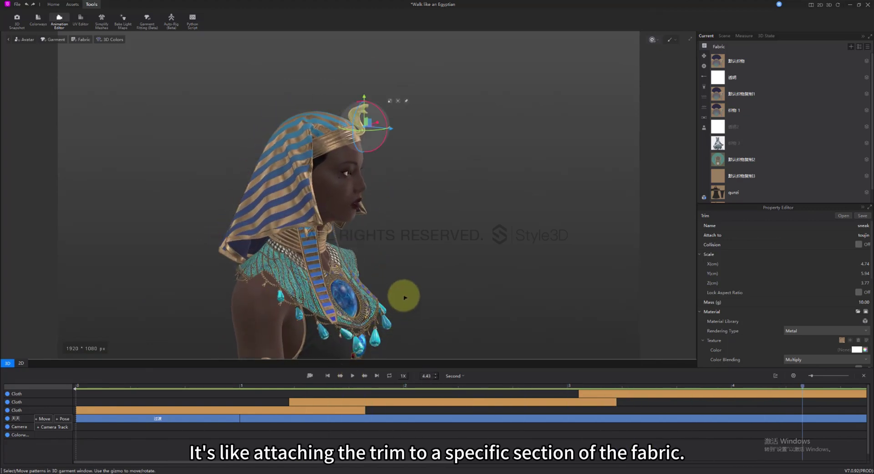
right_drag(396, 299, 362, 292)
click(455, 184)
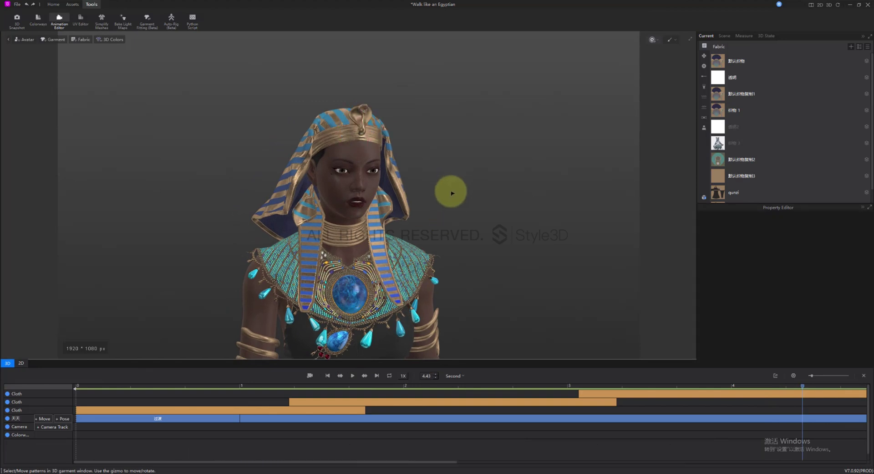
- Check the chest stone trim's collision and attachment settings, and move it off the chest to examine the transparent pattern behind it
right_drag(428, 259, 439, 259)
click(376, 290)
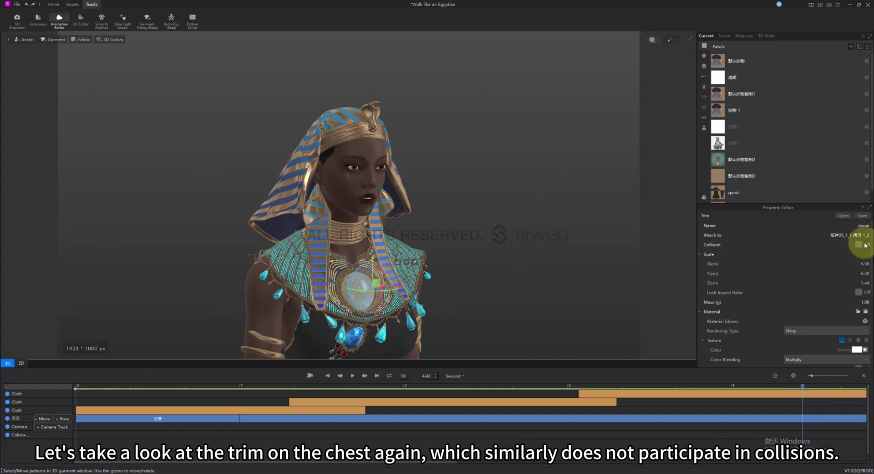
right_drag(610, 286, 523, 289)
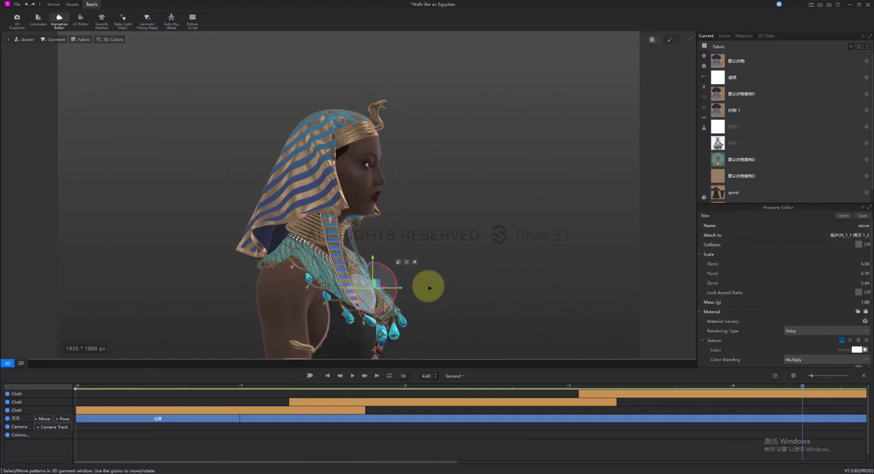
drag(420, 288, 445, 287)
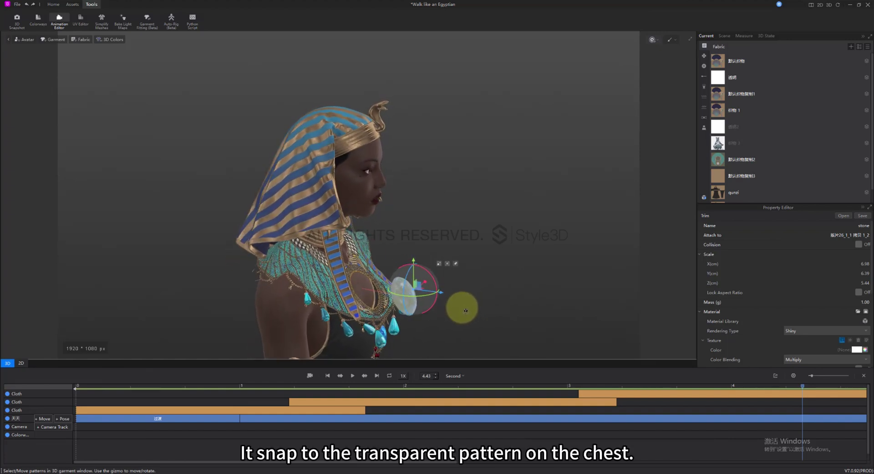
right_drag(465, 309, 411, 308)
scroll(411, 308, up, 5)
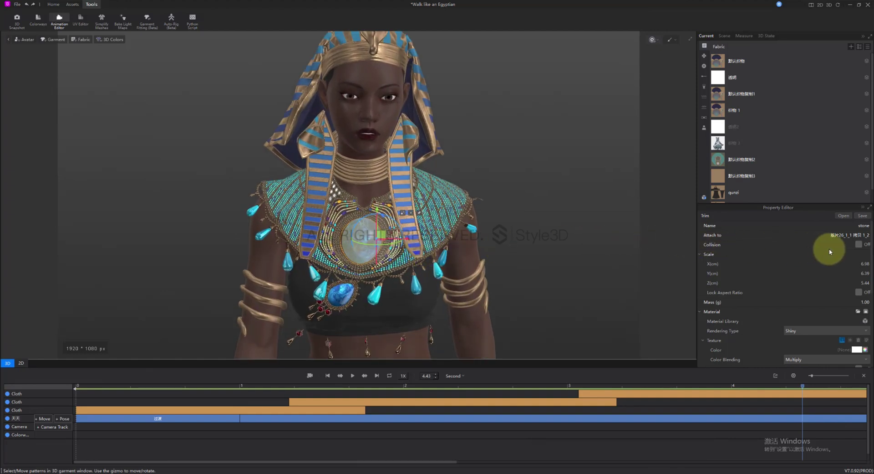
- Turn on collision for the chest stone, test it in a simulation, and undo the simulation
click(859, 244)
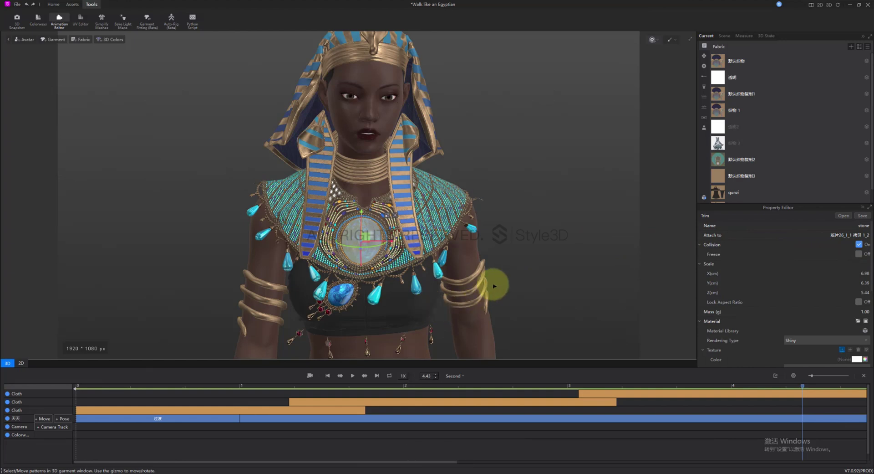
click(509, 277)
key(space)
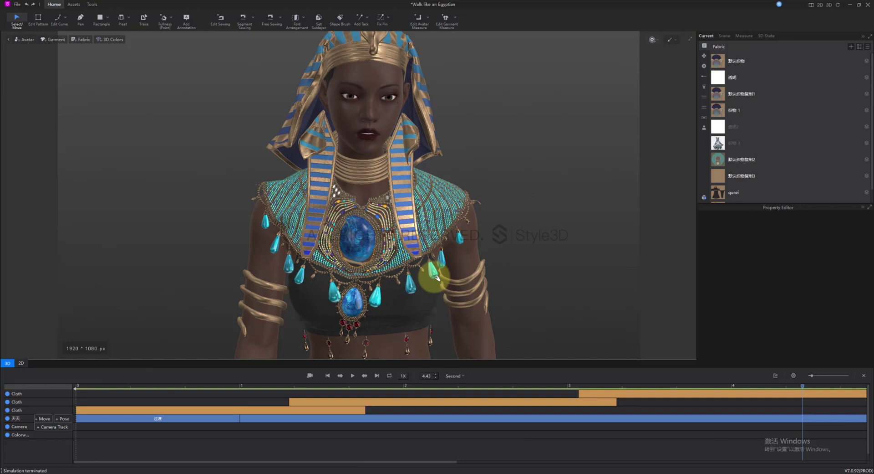
key(ctrl+z)
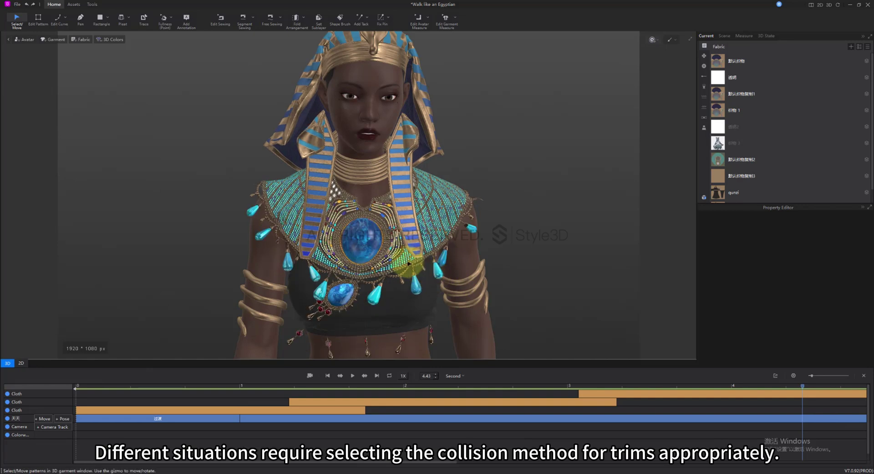
- Turn collision back off for the chest stone trim
click(361, 244)
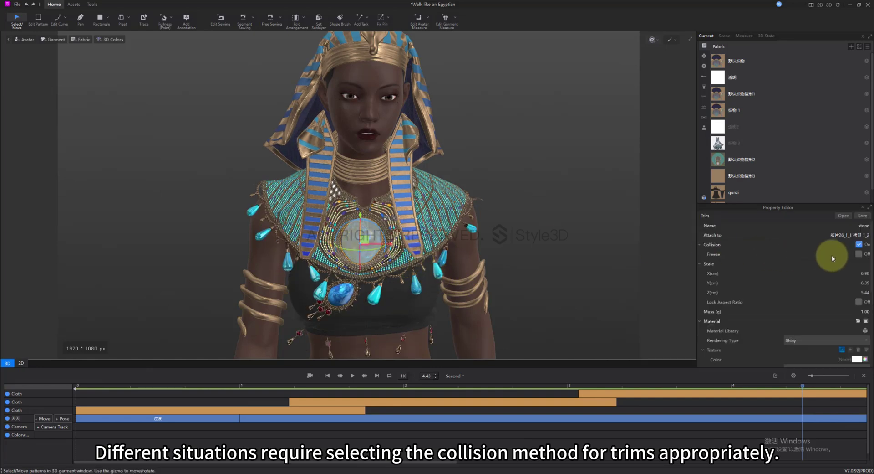
click(859, 246)
click(548, 269)
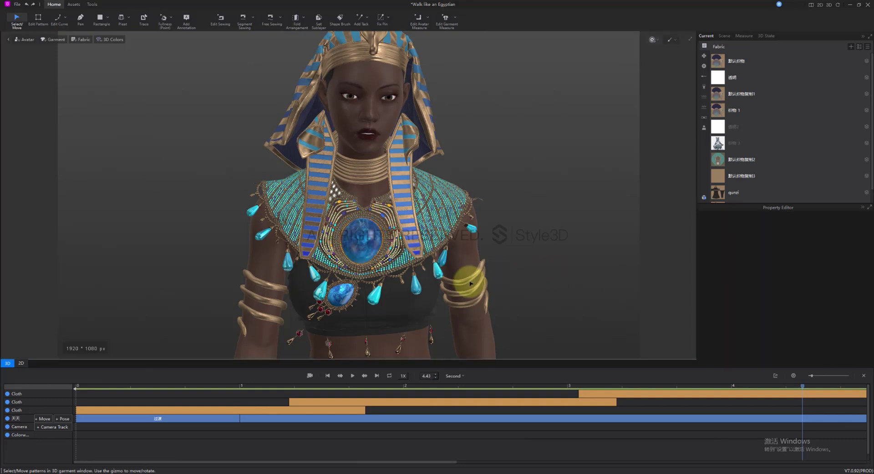
- Examine the spiral bracelets on the upper arm and their avatar properties
middle_drag(472, 280, 507, 234)
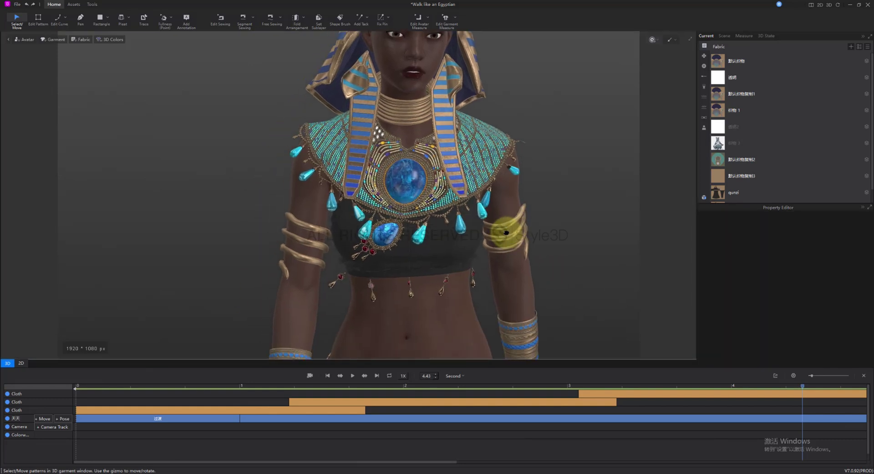
click(327, 233)
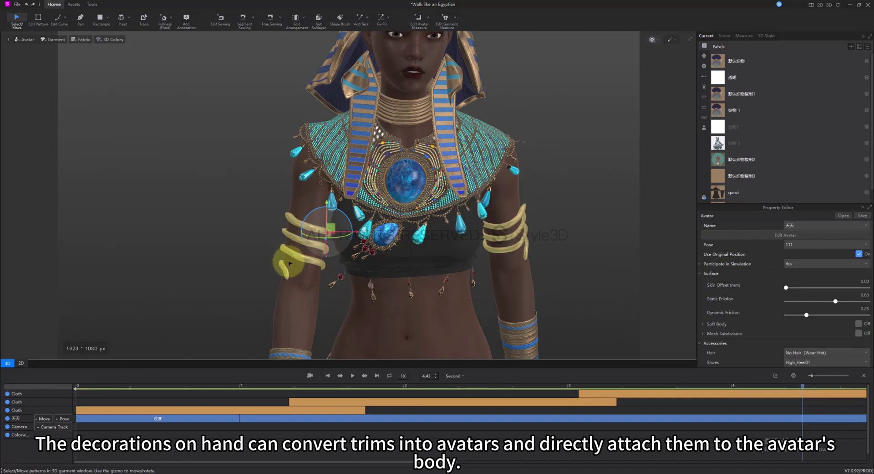
click(250, 236)
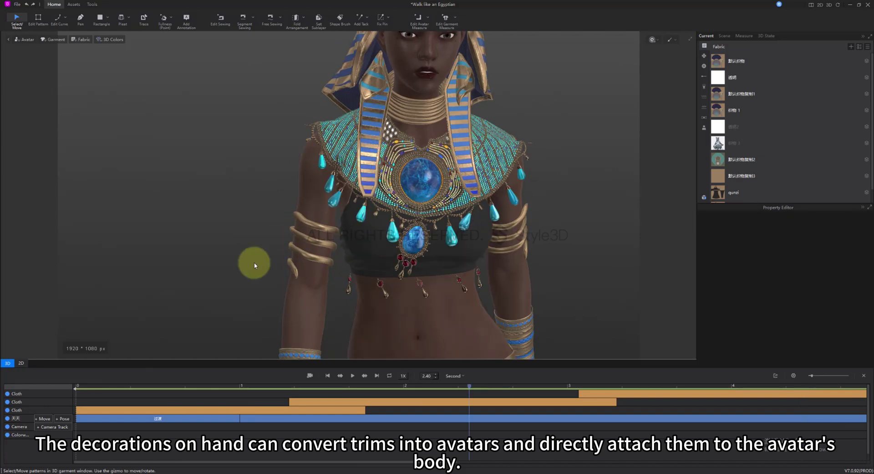
- Check the collision and attachment settings of the pendant below the chest stone, and pull it during a simulation to test its behaviour
click(408, 238)
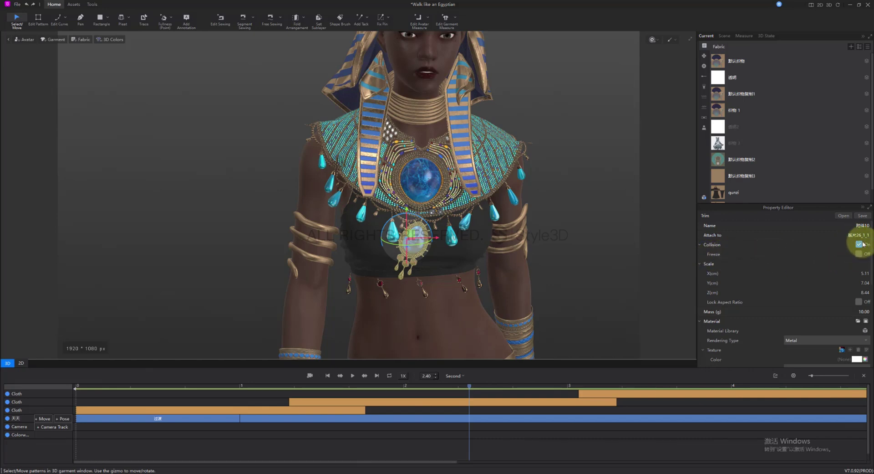
click(619, 259)
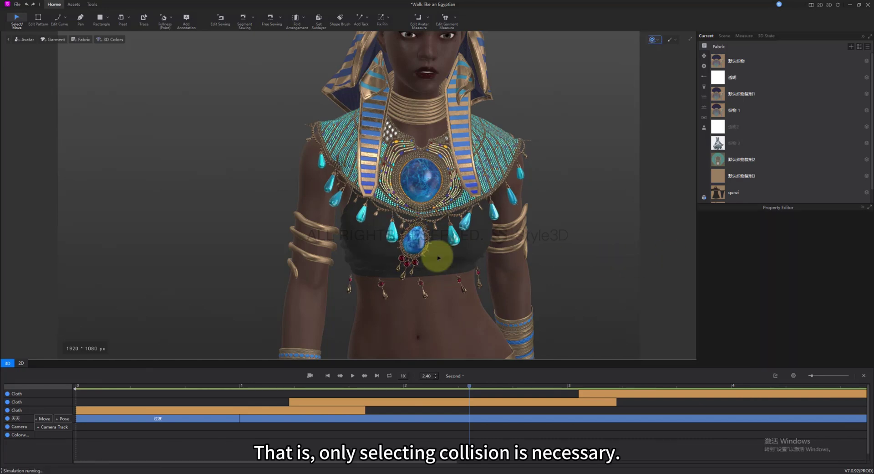
key(space)
right_drag(438, 261, 465, 262)
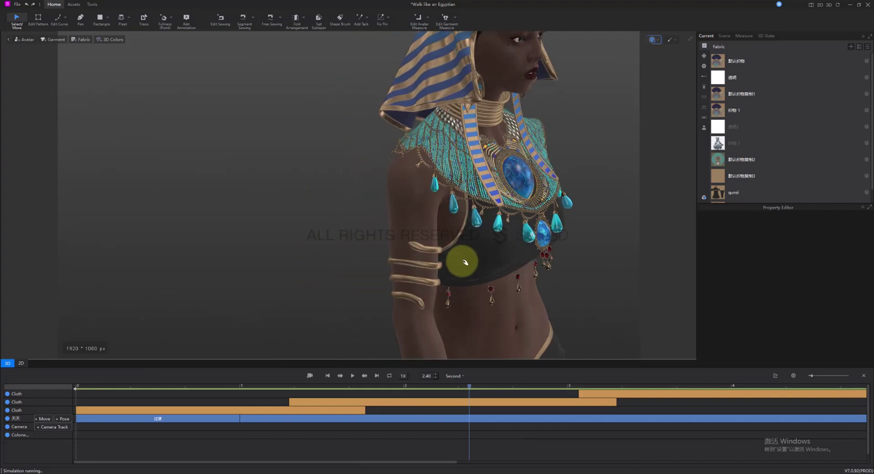
drag(543, 250, 551, 261)
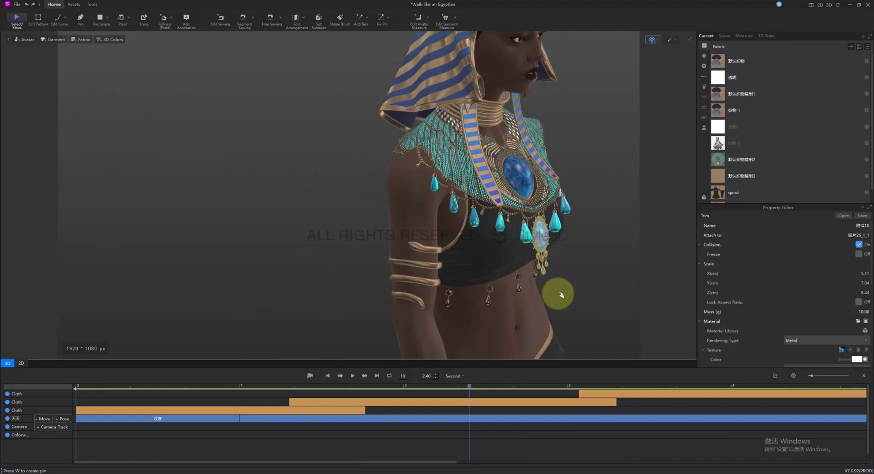
right_drag(554, 293, 538, 284)
middle_drag(539, 285, 399, 287)
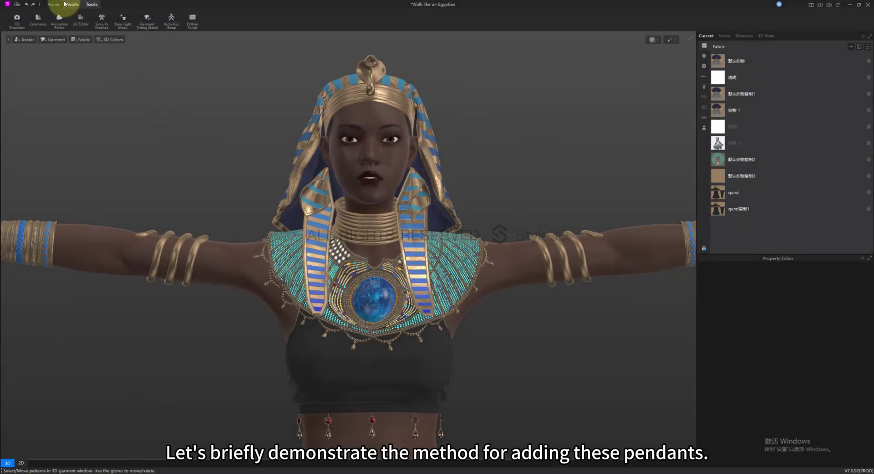
- Open the pendant model zhui01.obj for import as an OBJ file
click(19, 5)
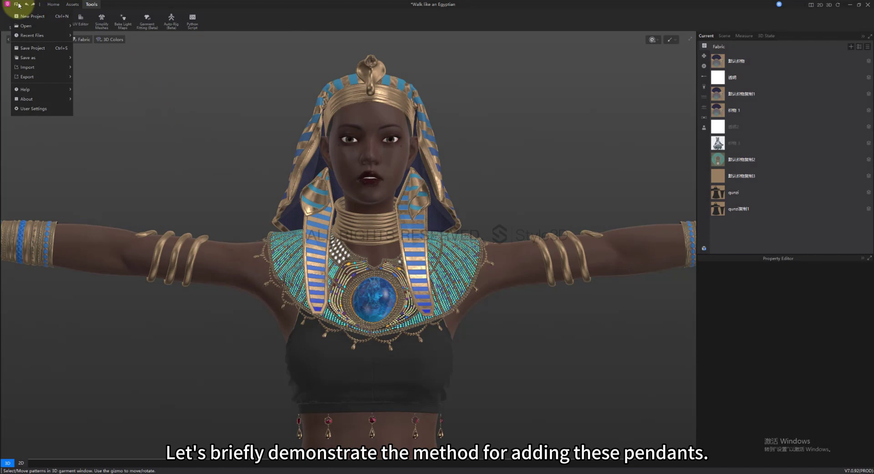
mouse_move(46, 67)
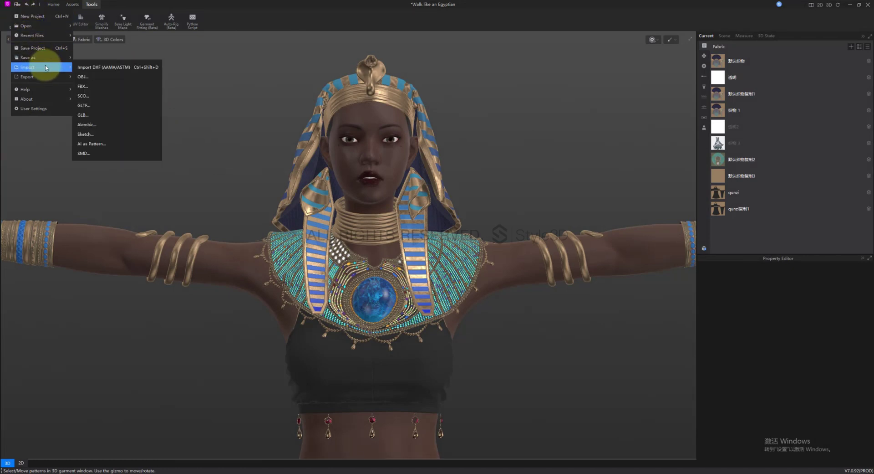
click(81, 73)
click(108, 56)
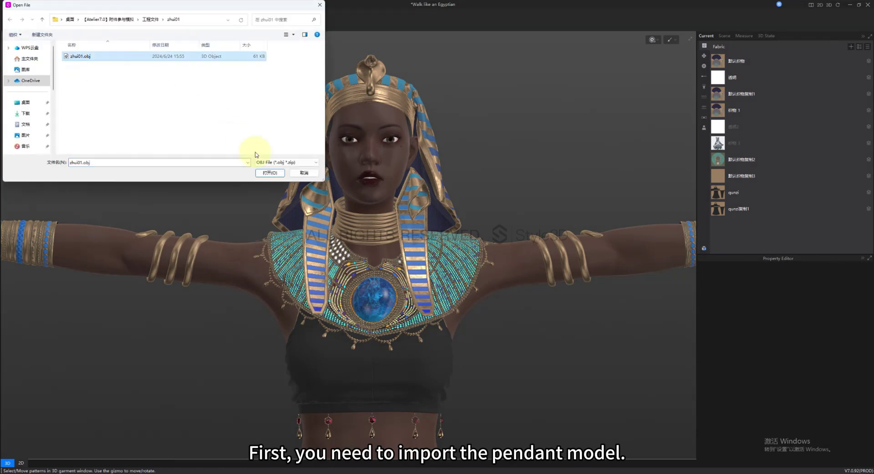
click(270, 172)
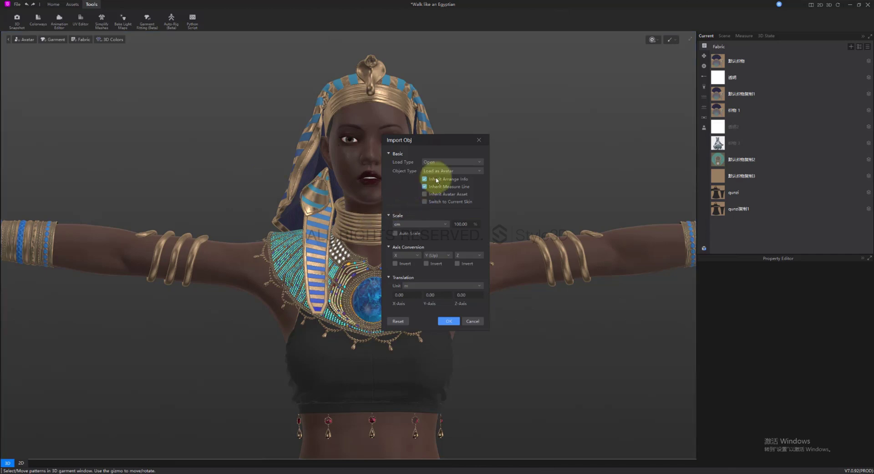
- Import the OBJ with load type Add and object type Load as Trim, keeping the default location
click(449, 161)
click(448, 171)
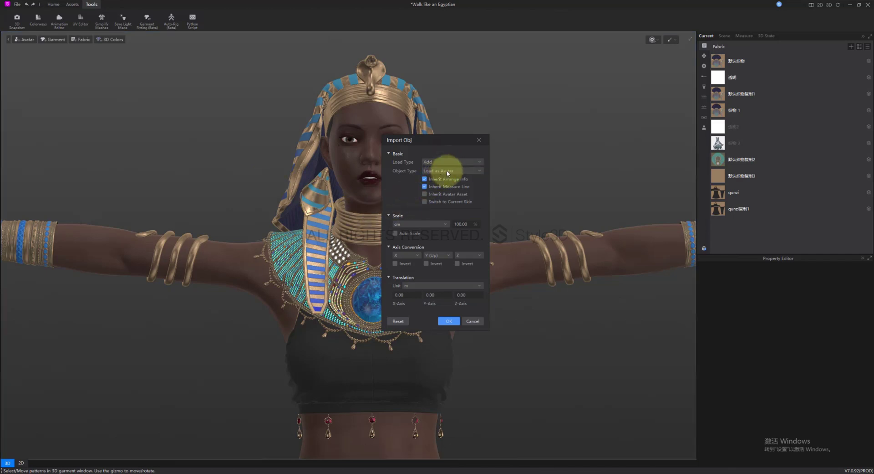
click(448, 171)
click(445, 183)
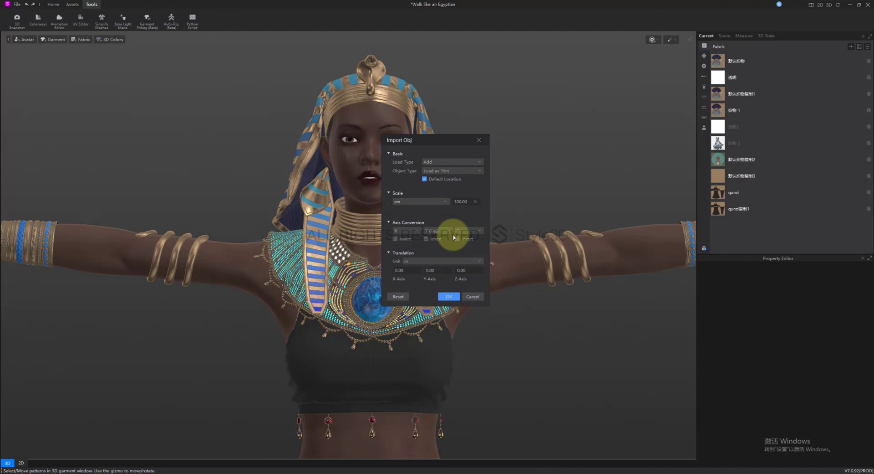
click(446, 296)
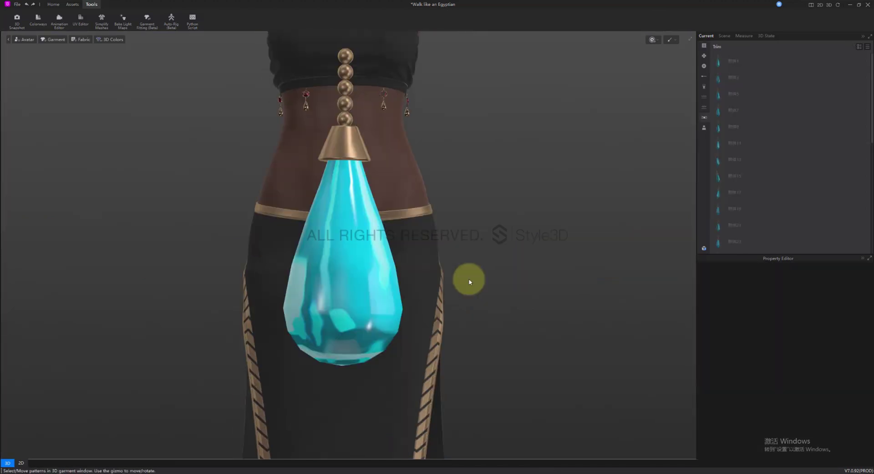
- Scale the imported pendant trim proportionally to 2.00 cm in X
scroll(468, 281, down, 6)
scroll(435, 282, down, 3)
click(376, 270)
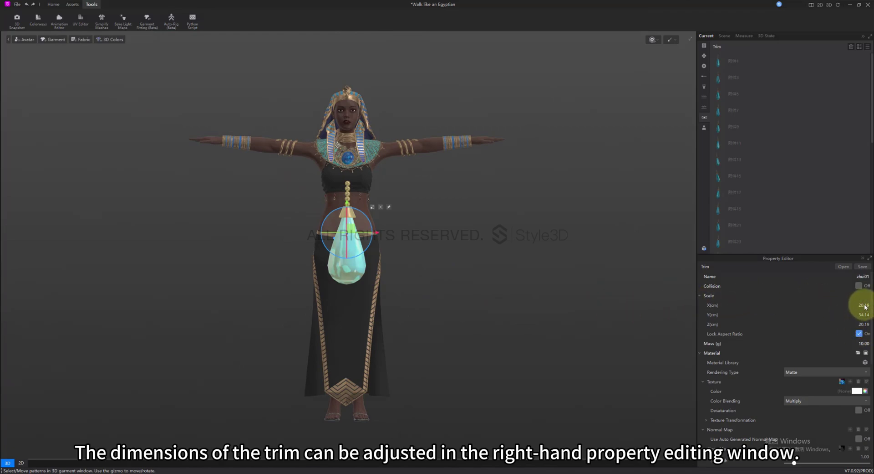
key(Return)
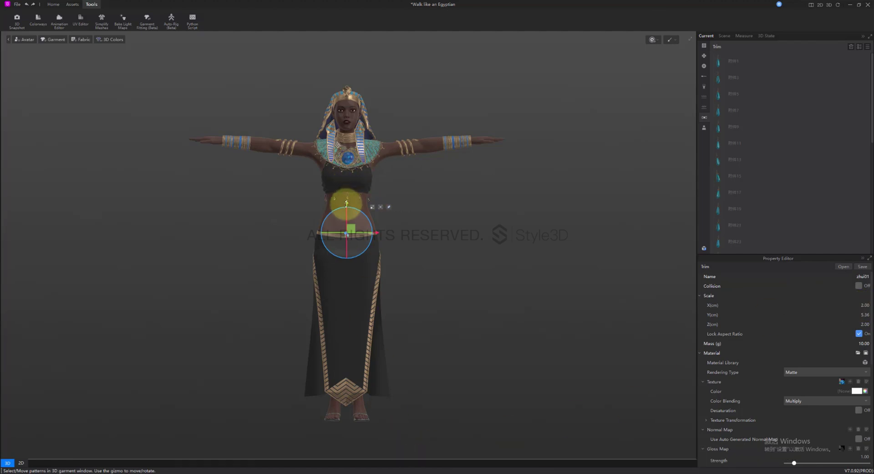
- Move the imported teardrop pendant up and forward so it hangs in front of the chest below the collar
drag(347, 202, 347, 152)
scroll(351, 195, up, 3)
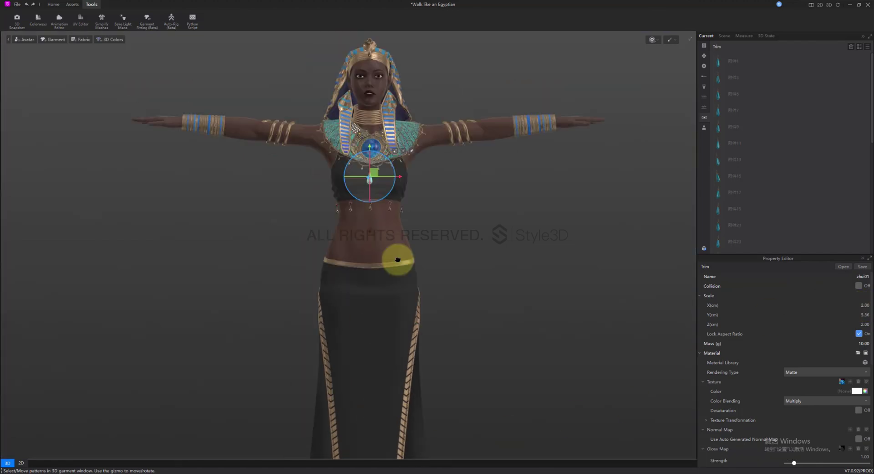
scroll(425, 319, up, 8)
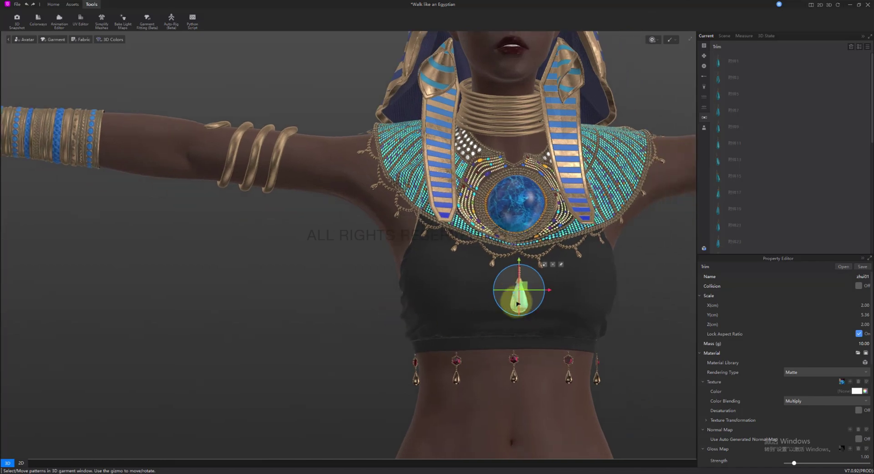
right_drag(518, 304, 545, 299)
drag(548, 290, 517, 288)
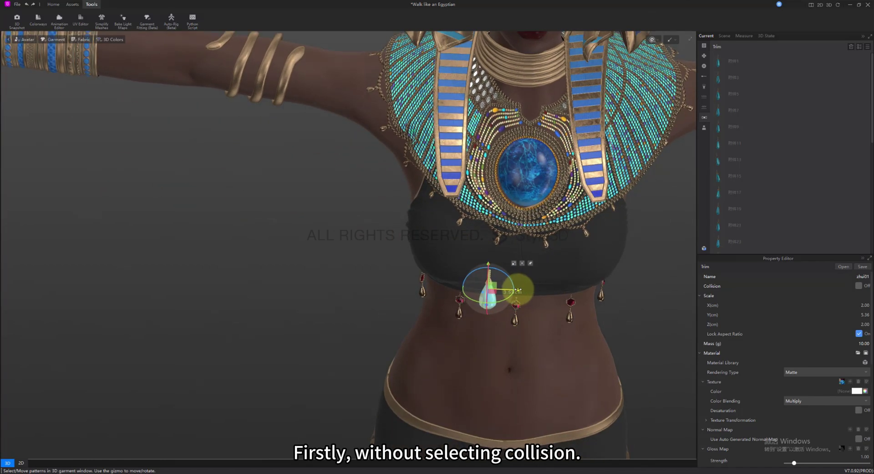
mouse_move(517, 289)
right_down()
mouse_move(577, 312)
mouse_move(520, 296)
right_up()
mouse_move(520, 296)
mouse_down()
mouse_move(504, 288)
mouse_move(512, 293)
mouse_up()
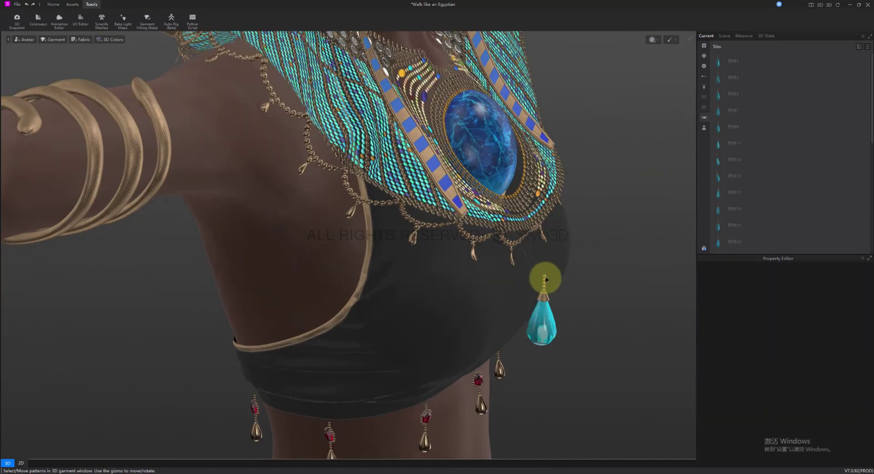
- Snap the top of the teardrop pendant's chain to the collar's lower edge, beside the centre
click(545, 280)
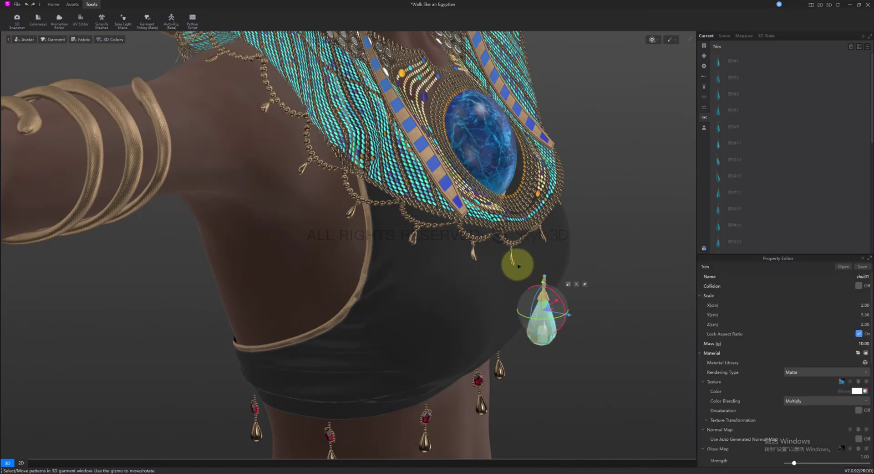
right_drag(518, 266, 475, 260)
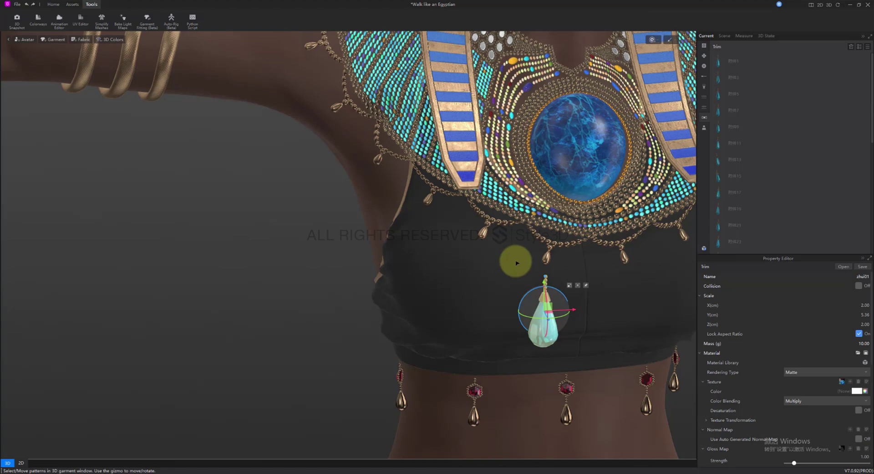
click(586, 284)
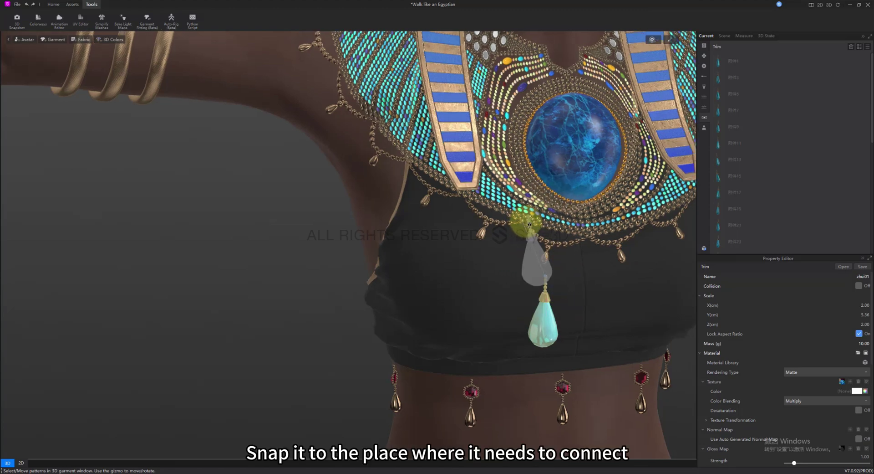
right_drag(529, 224, 545, 196)
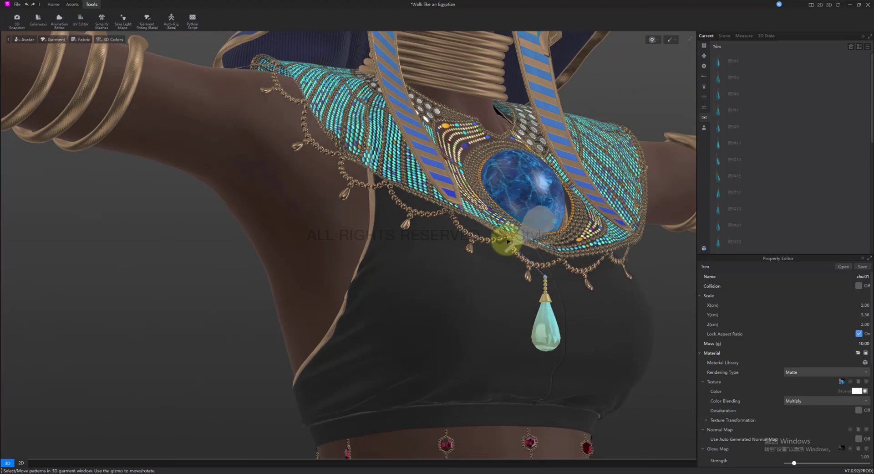
click(507, 242)
right_drag(524, 263, 512, 293)
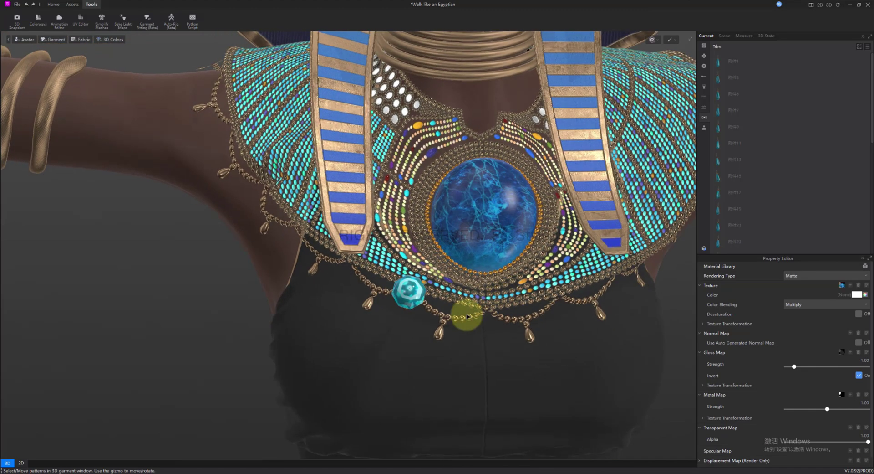
middle_drag(467, 315, 511, 266)
- Turn on collision for the attached teardrop pendant, run the simulation and pull the pendant to test its swing
click(462, 236)
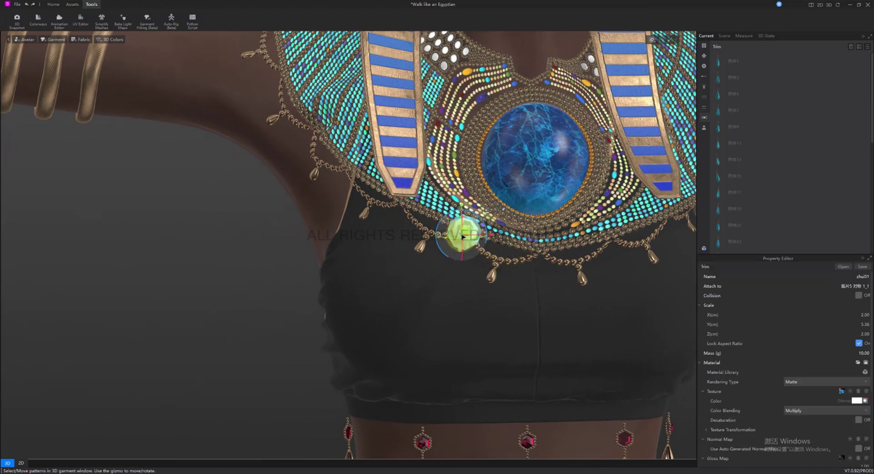
click(860, 296)
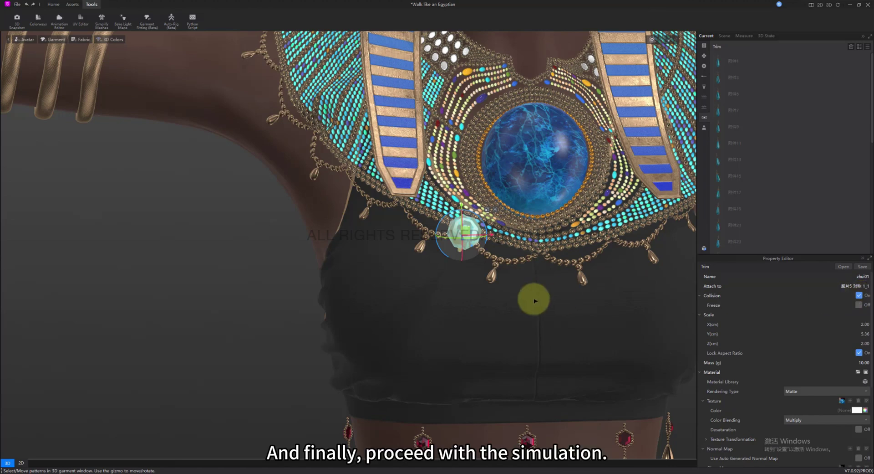
key(space)
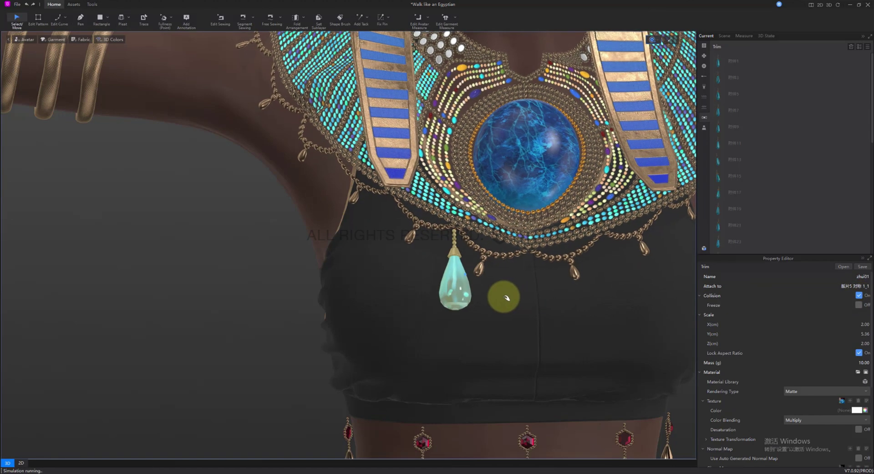
drag(473, 301, 455, 303)
right_drag(430, 333, 433, 336)
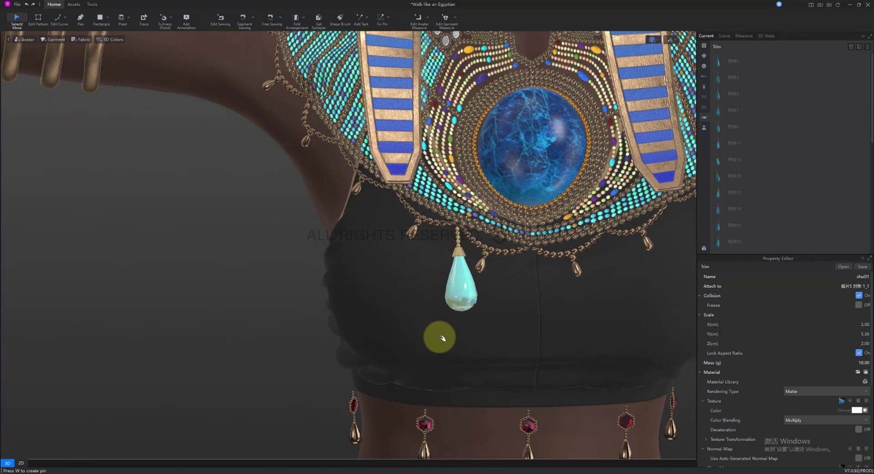
key(space)
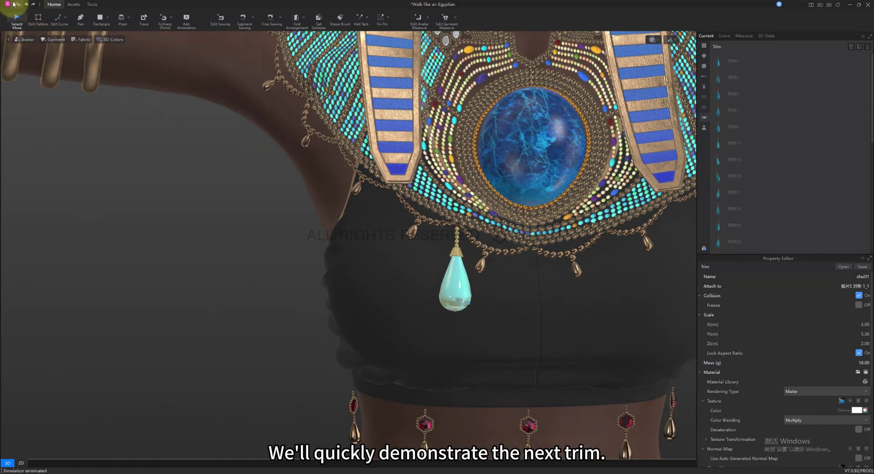
- Import the OBJ model zhui02 with load type Add and object type Load as Trim, keeping the default location
click(13, 4)
mouse_move(35, 69)
click(81, 78)
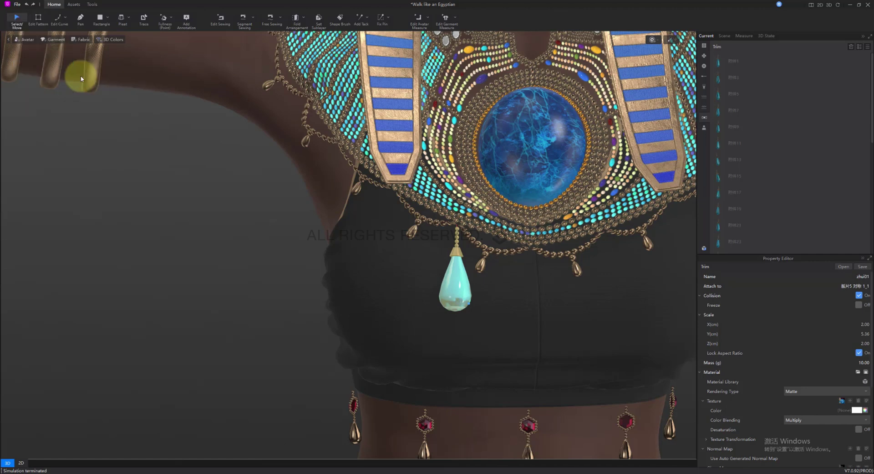
click(228, 85)
click(204, 131)
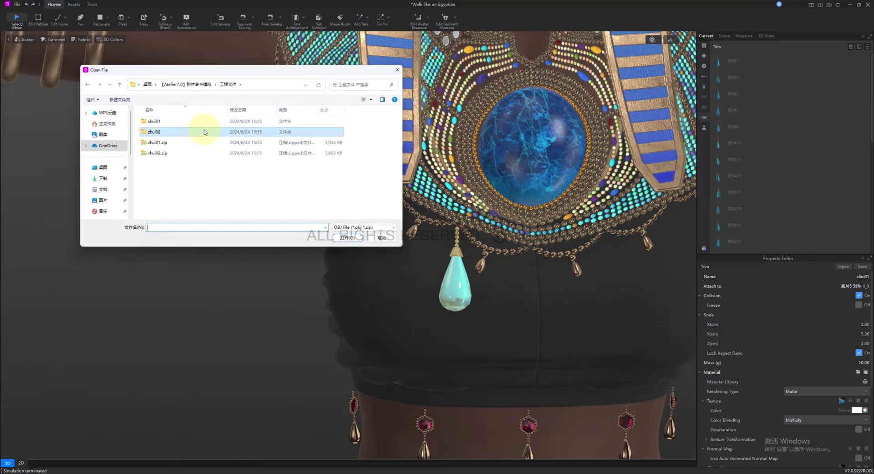
double_click(204, 131)
double_click(205, 121)
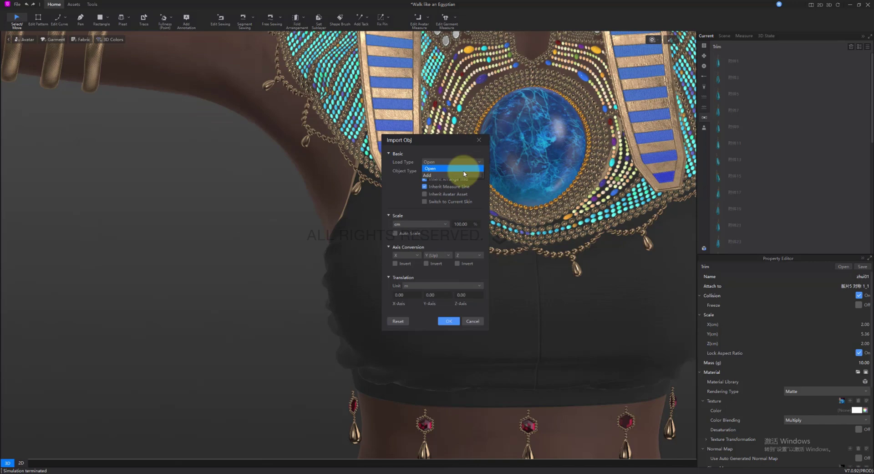
click(451, 175)
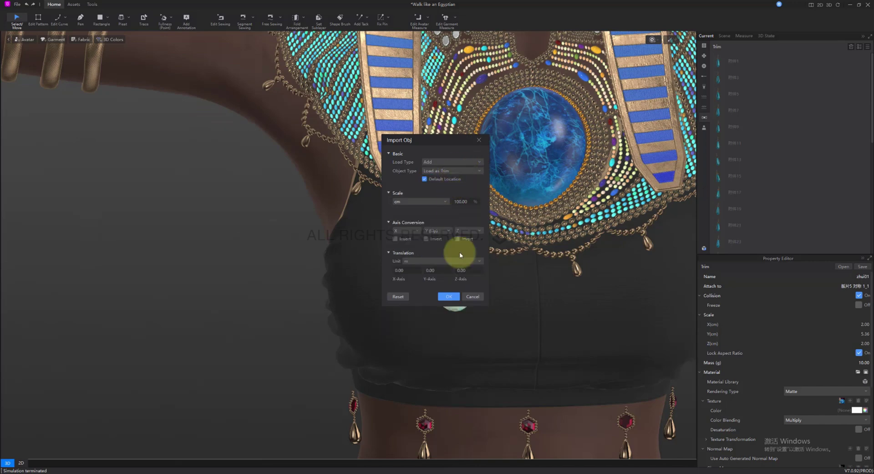
click(449, 297)
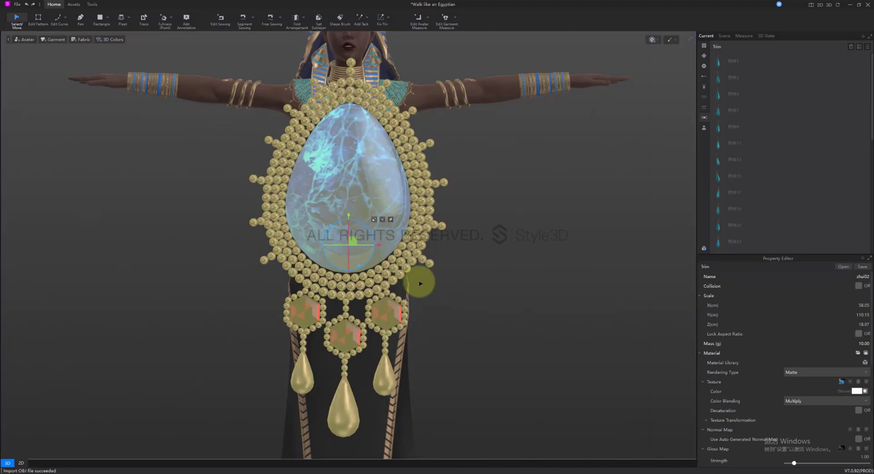
- Lock the aspect ratio of the zhui02 trim and scale it to 5.00 cm in X
click(858, 333)
click(862, 307)
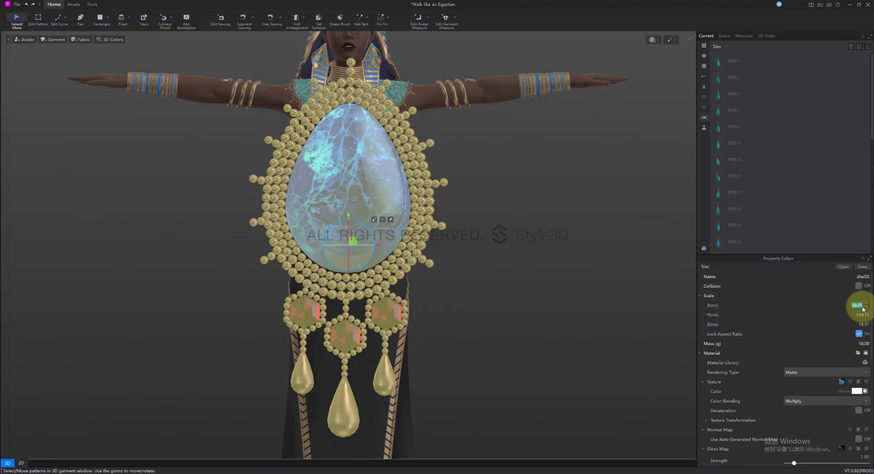
text(5)
key(Return)
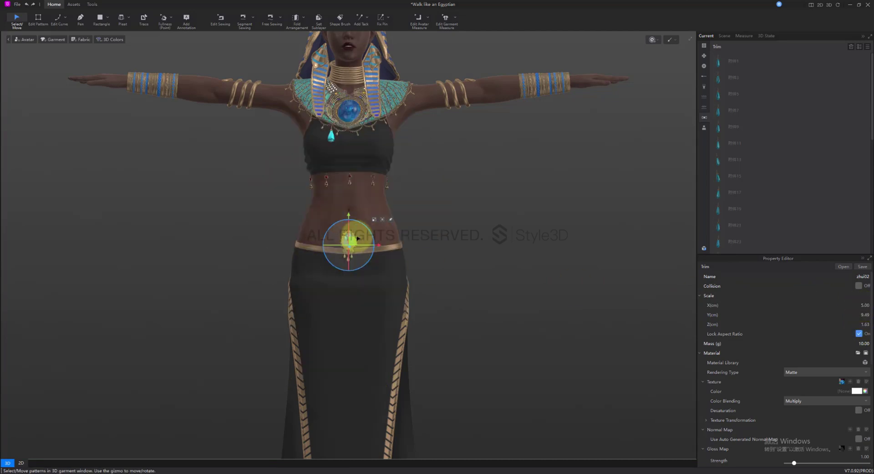
- Move the zhui02 trim up about 26 cm, in front of the chest below the collar
right_drag(351, 240, 362, 214)
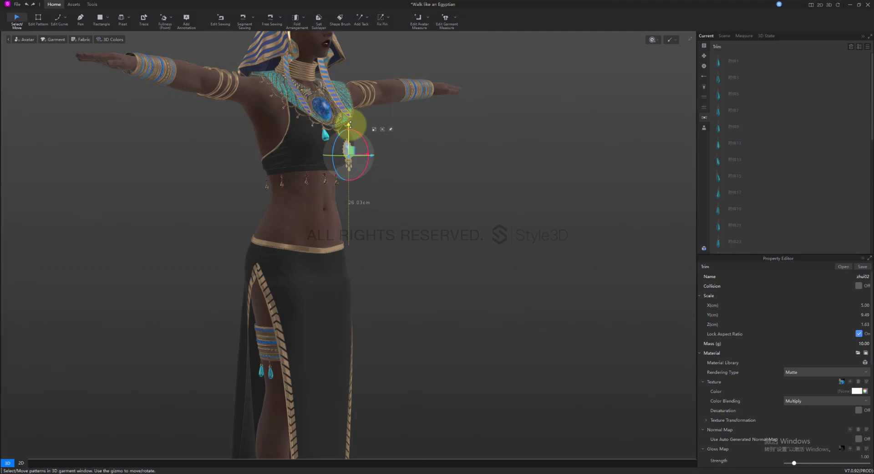
right_drag(351, 123, 375, 140)
scroll(418, 312, up, 6)
mouse_move(412, 305)
right_down()
mouse_move(379, 314)
mouse_move(424, 298)
right_up()
click(509, 274)
middle_drag(475, 284, 453, 245)
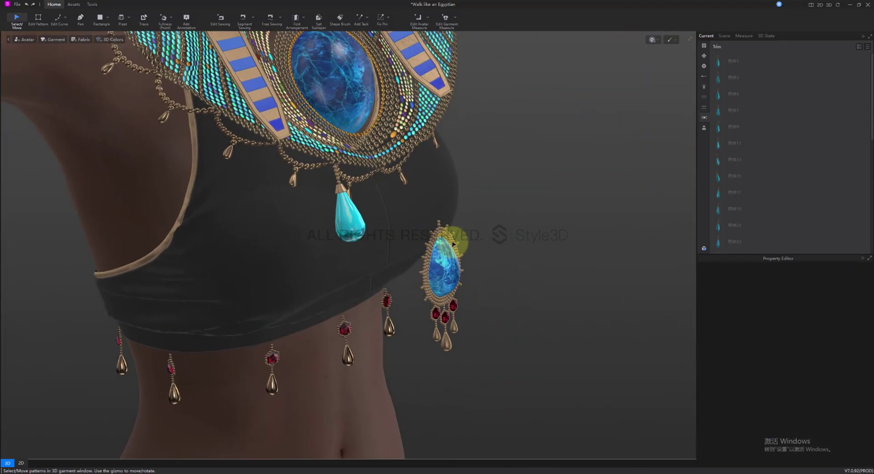
- Snap the top bead of the zhui02 trim to the centre of the collar's lower edge
click(440, 222)
right_drag(453, 230, 439, 228)
scroll(439, 227, up, 2)
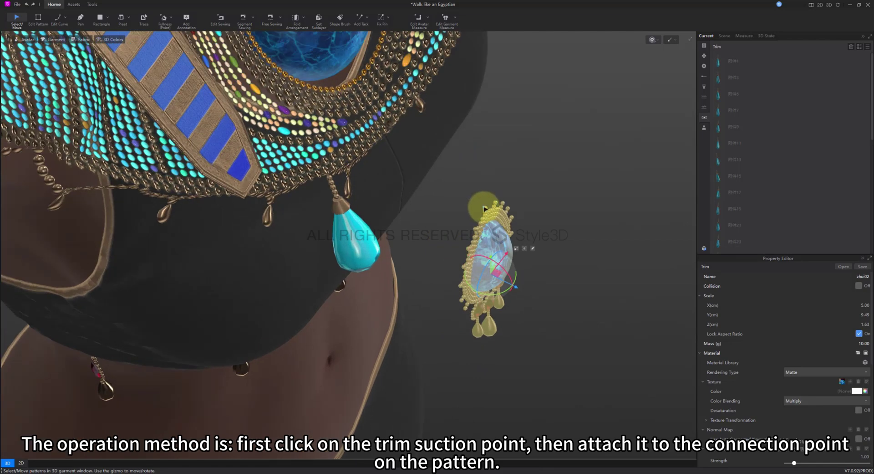
click(533, 251)
right_drag(433, 197, 396, 164)
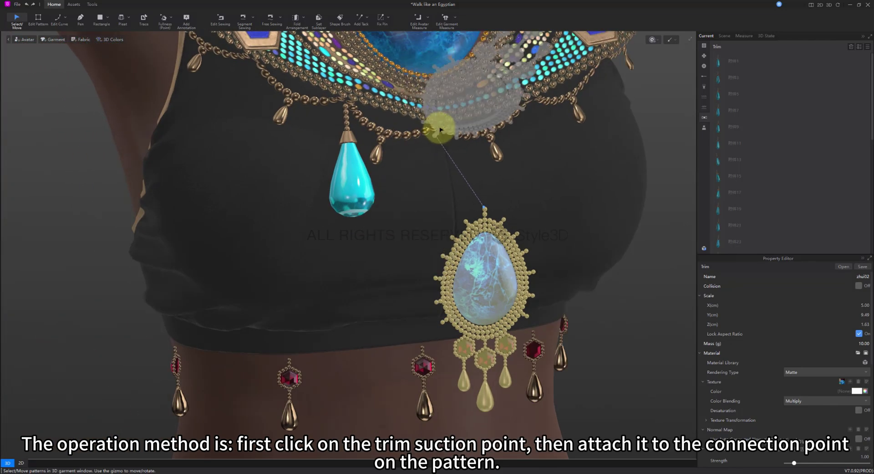
right_drag(441, 128, 439, 126)
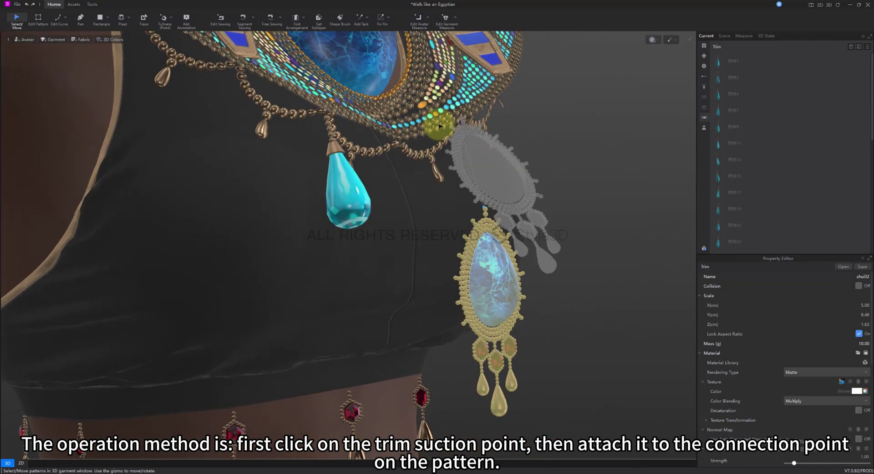
click(399, 146)
right_drag(492, 185, 479, 230)
middle_drag(479, 230, 509, 172)
scroll(486, 205, down, 5)
middle_drag(483, 205, 542, 228)
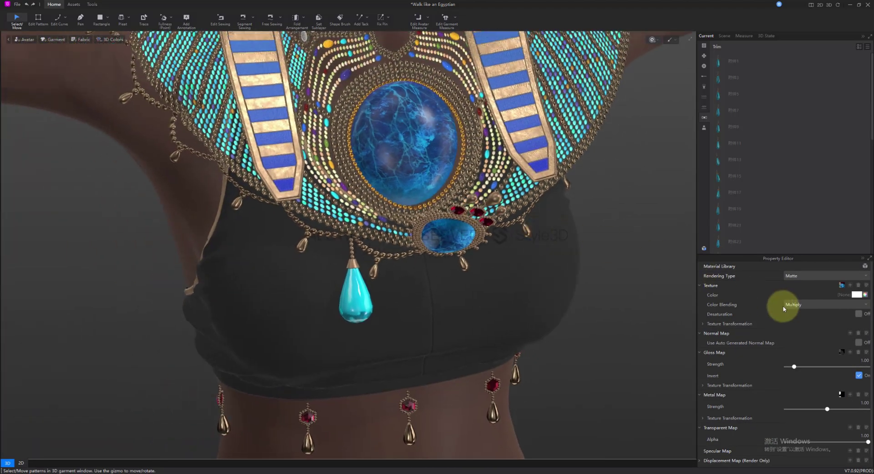
- Turn on collision for the zhui02 trim, run the simulation and pull the trim to test its movement
click(449, 208)
click(857, 296)
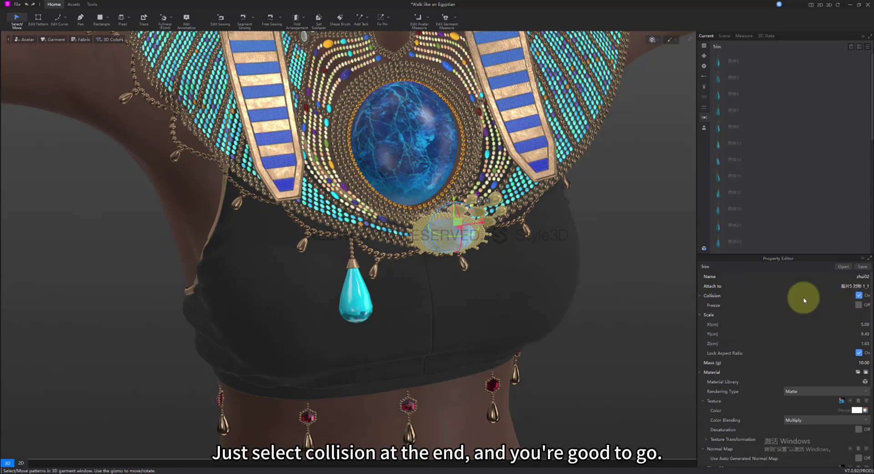
key(space)
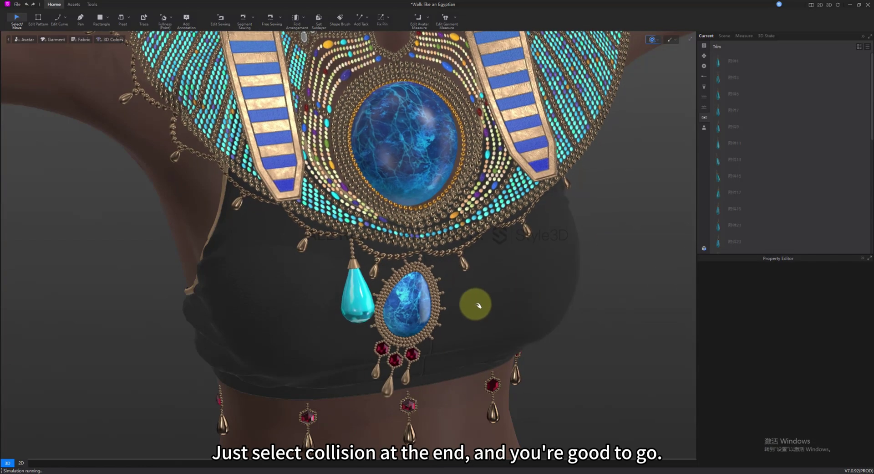
drag(444, 319, 458, 341)
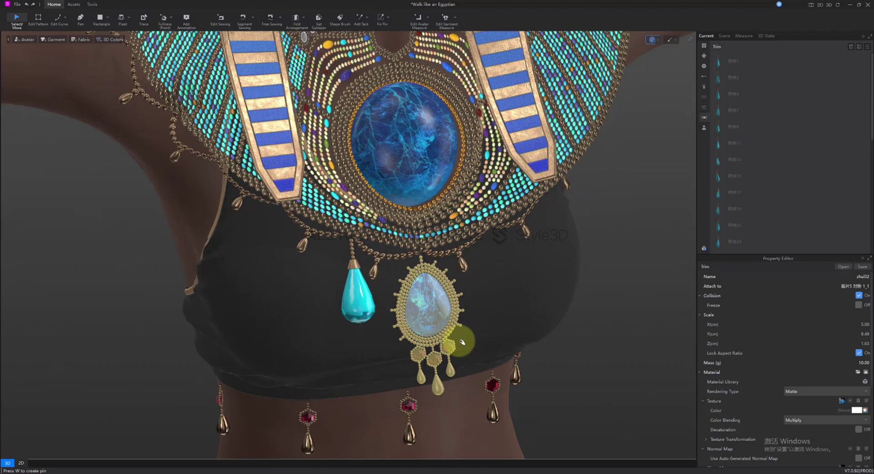
click(585, 332)
right_drag(566, 337, 514, 341)
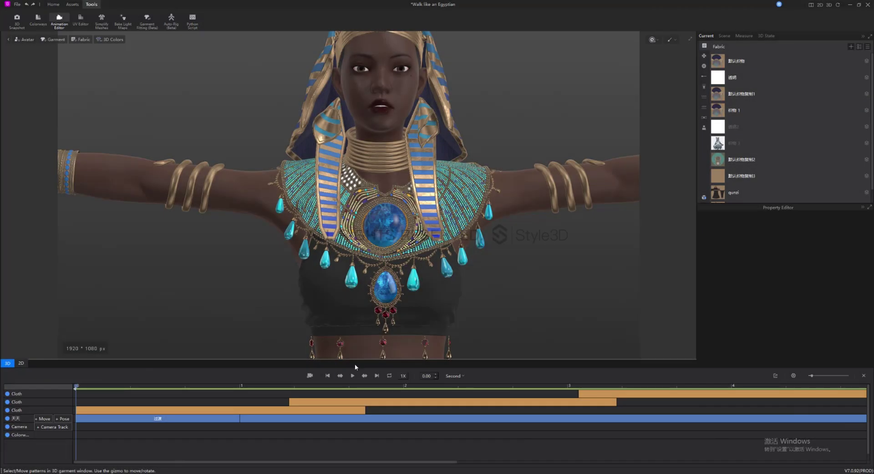
- Play the costume animation to review how the collar pendants sway, and start the simulation on the final pose
click(352, 375)
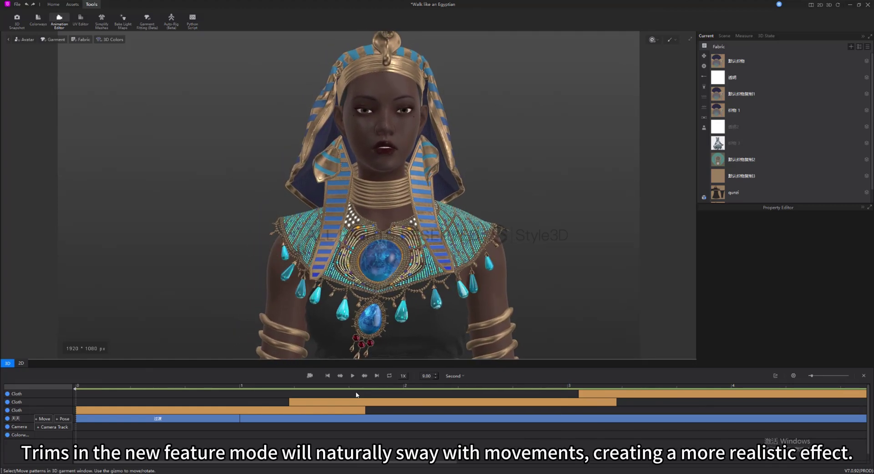
key(space)
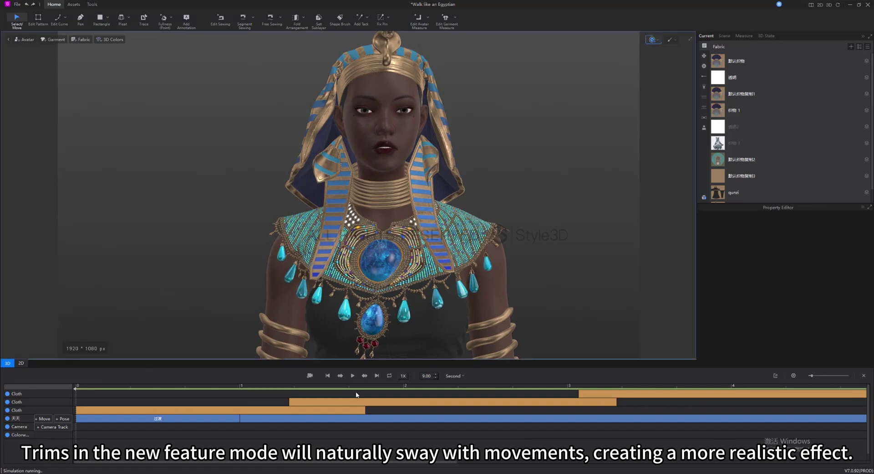